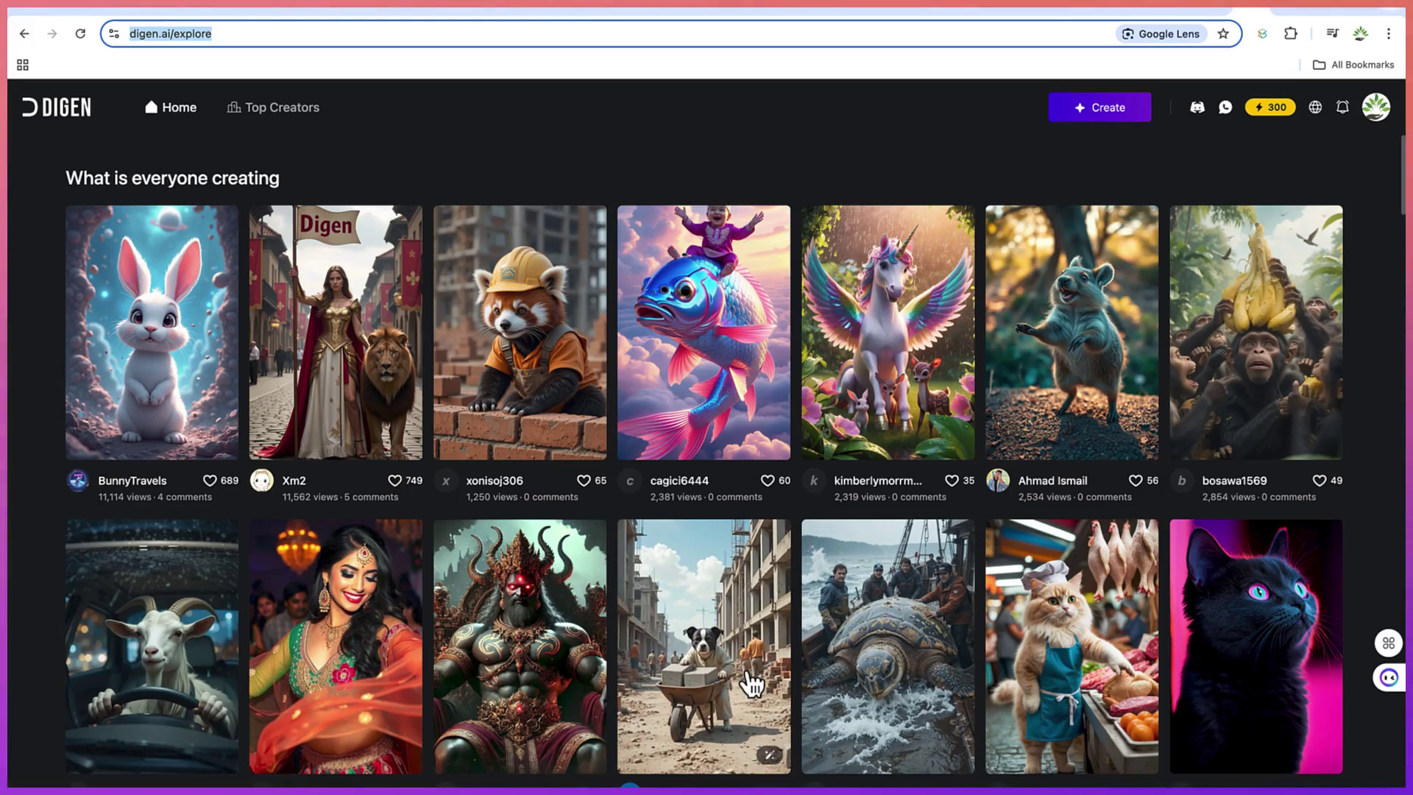
- Scroll down the Explore gallery and open the cat-versus-turtle video post 'who I Am ???'
scroll(750, 684, down, 3)
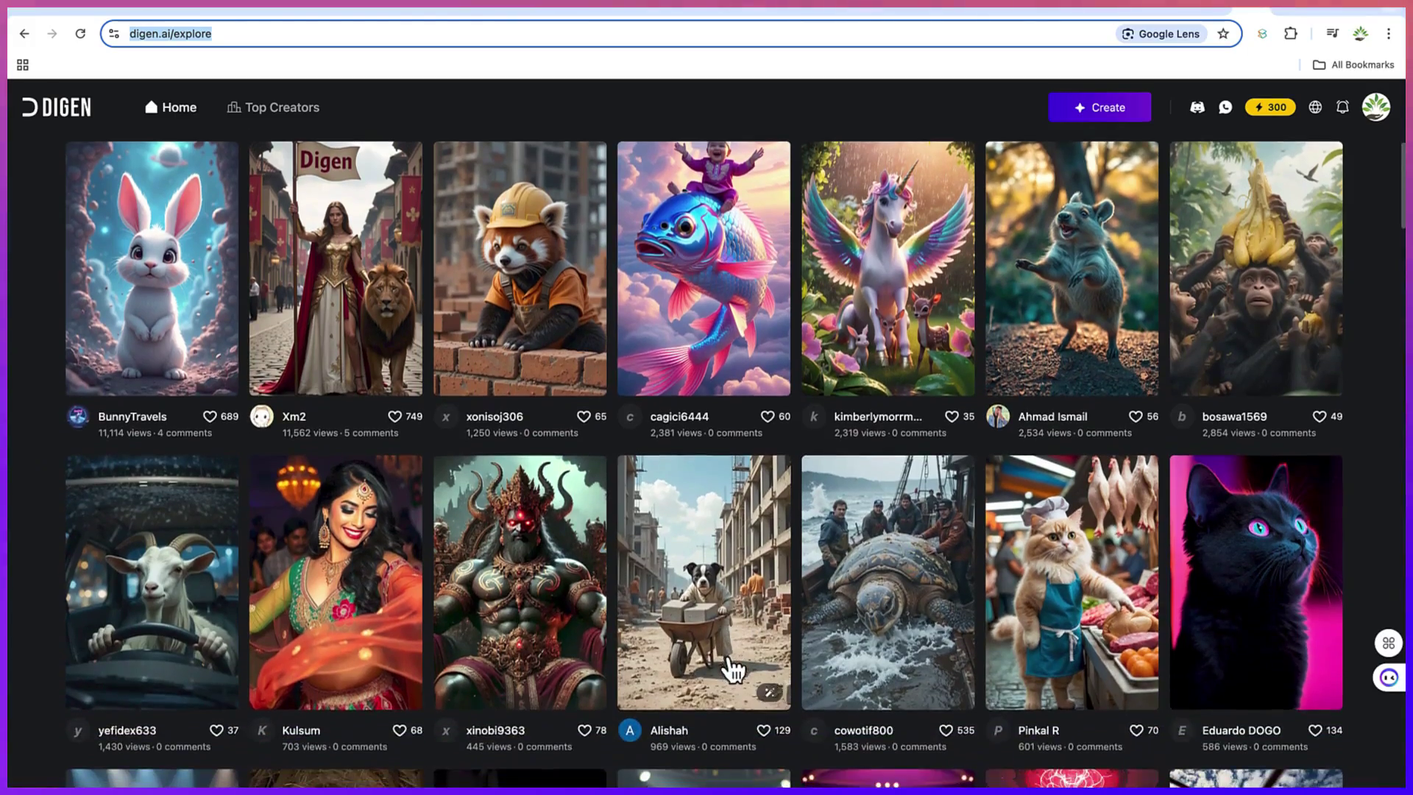
scroll(733, 669, down, 3)
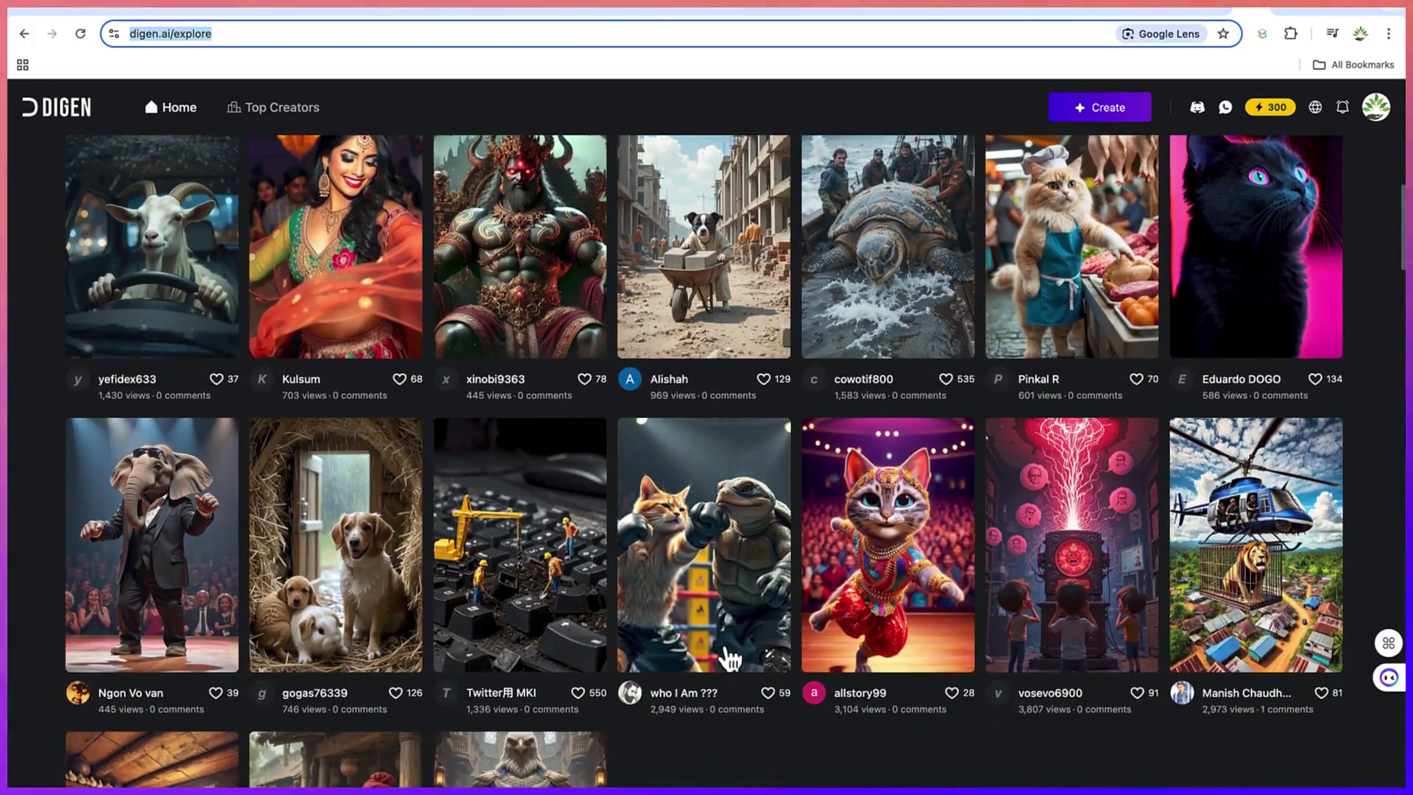
click(702, 544)
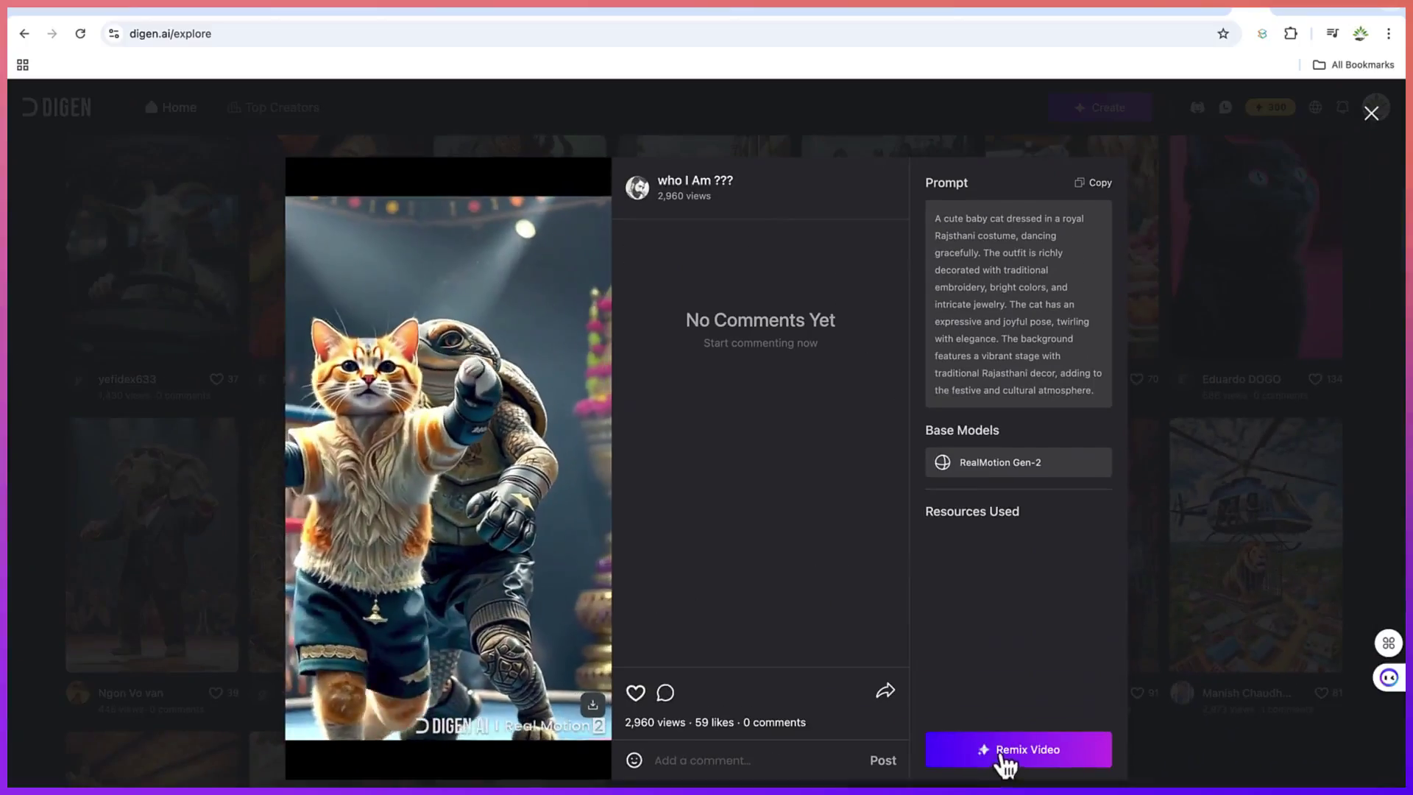
- Close the cat video post, scroll to the top, and open the puppy-with-wheelbarrow video
click(1372, 115)
scroll(919, 469, up, 5)
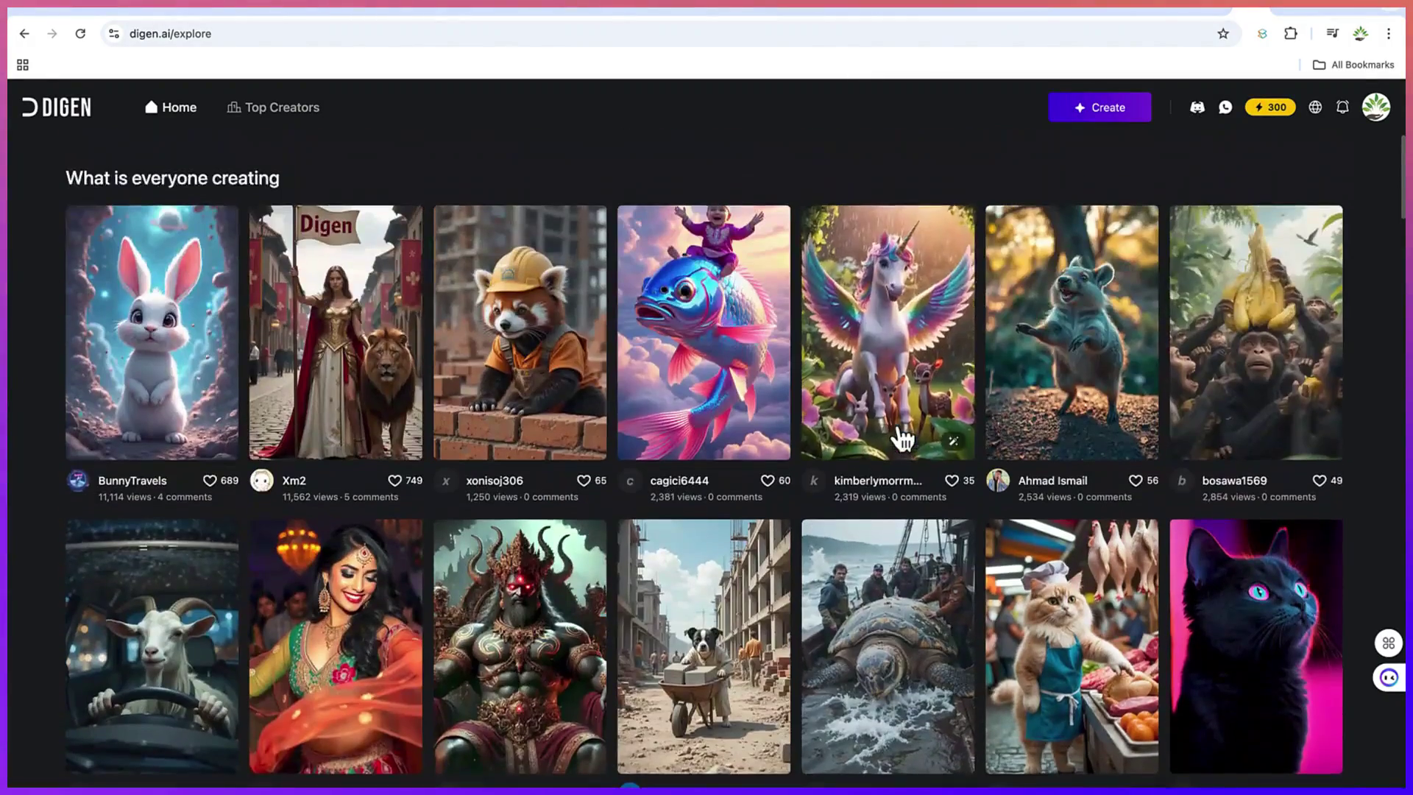
click(708, 624)
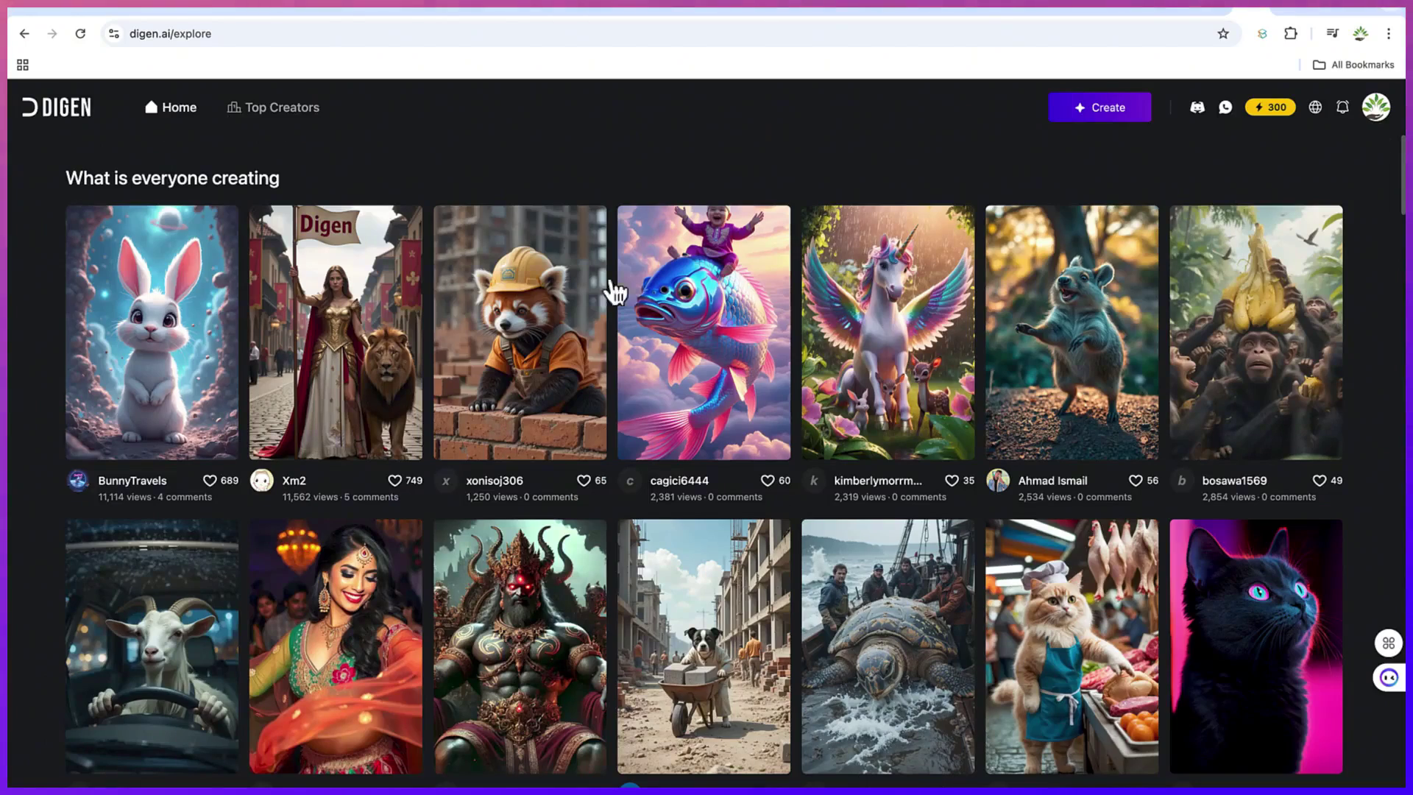
- Select the current URL in the address bar to reach DIGEN's sign-in page
click(587, 31)
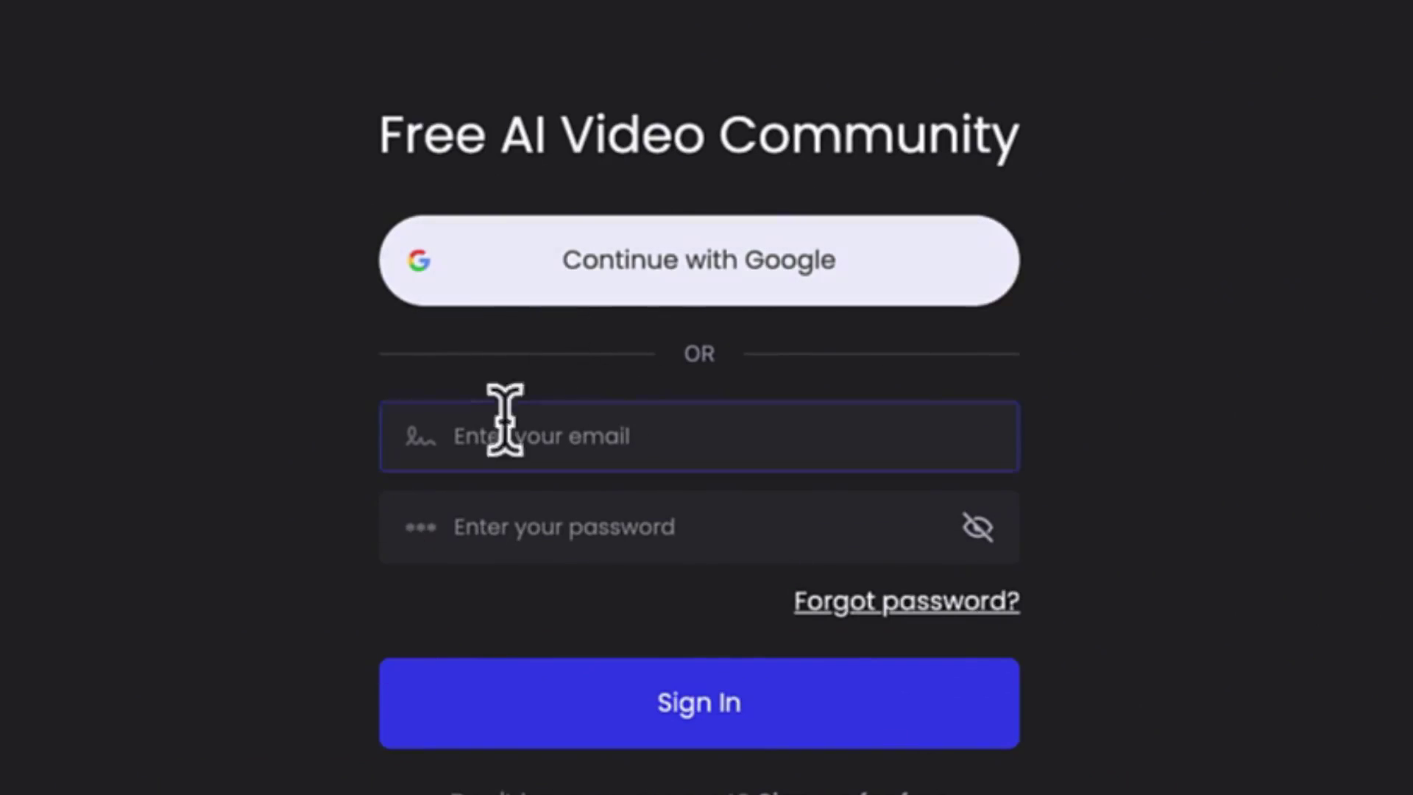
- Open a new browser tab and load the Google homepage
click(908, 20)
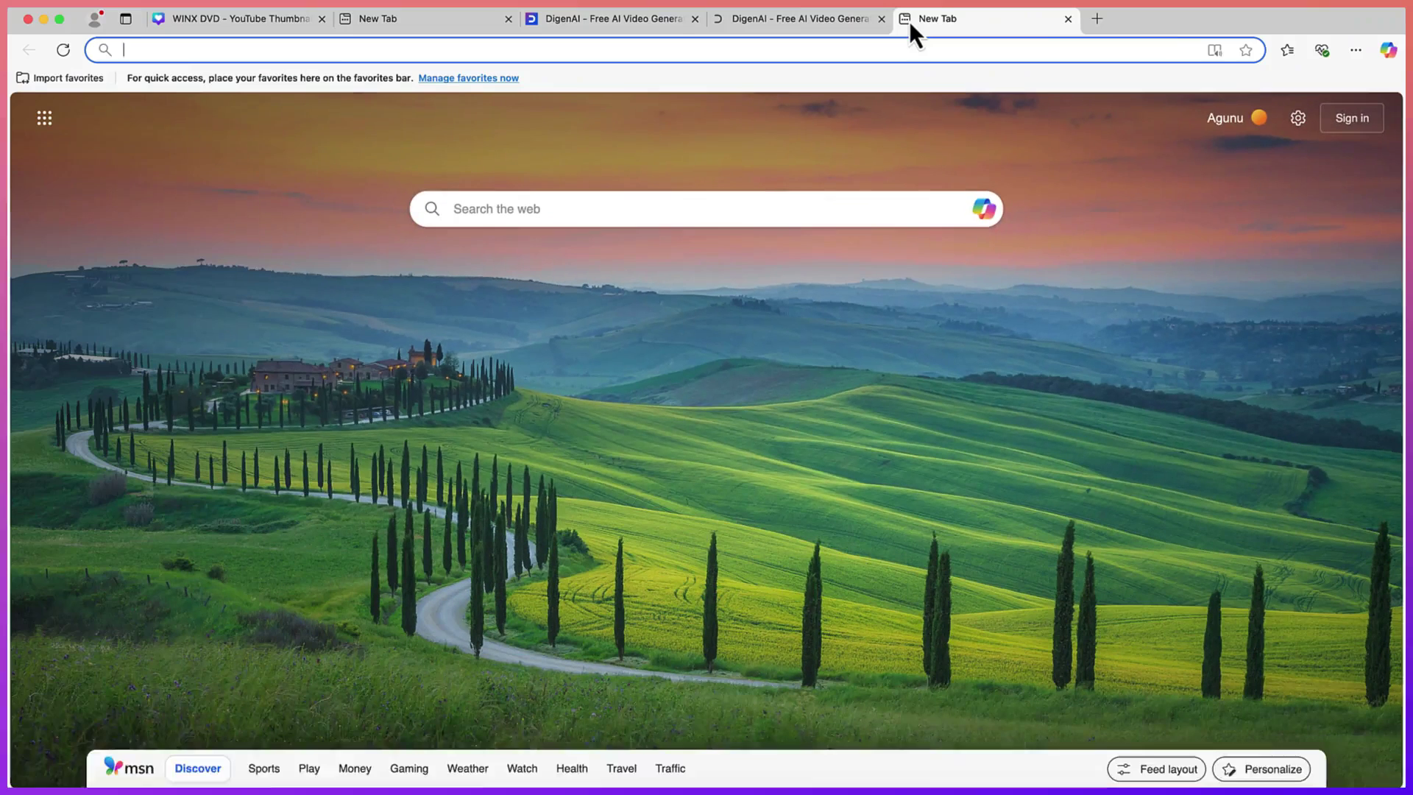
text(temp)
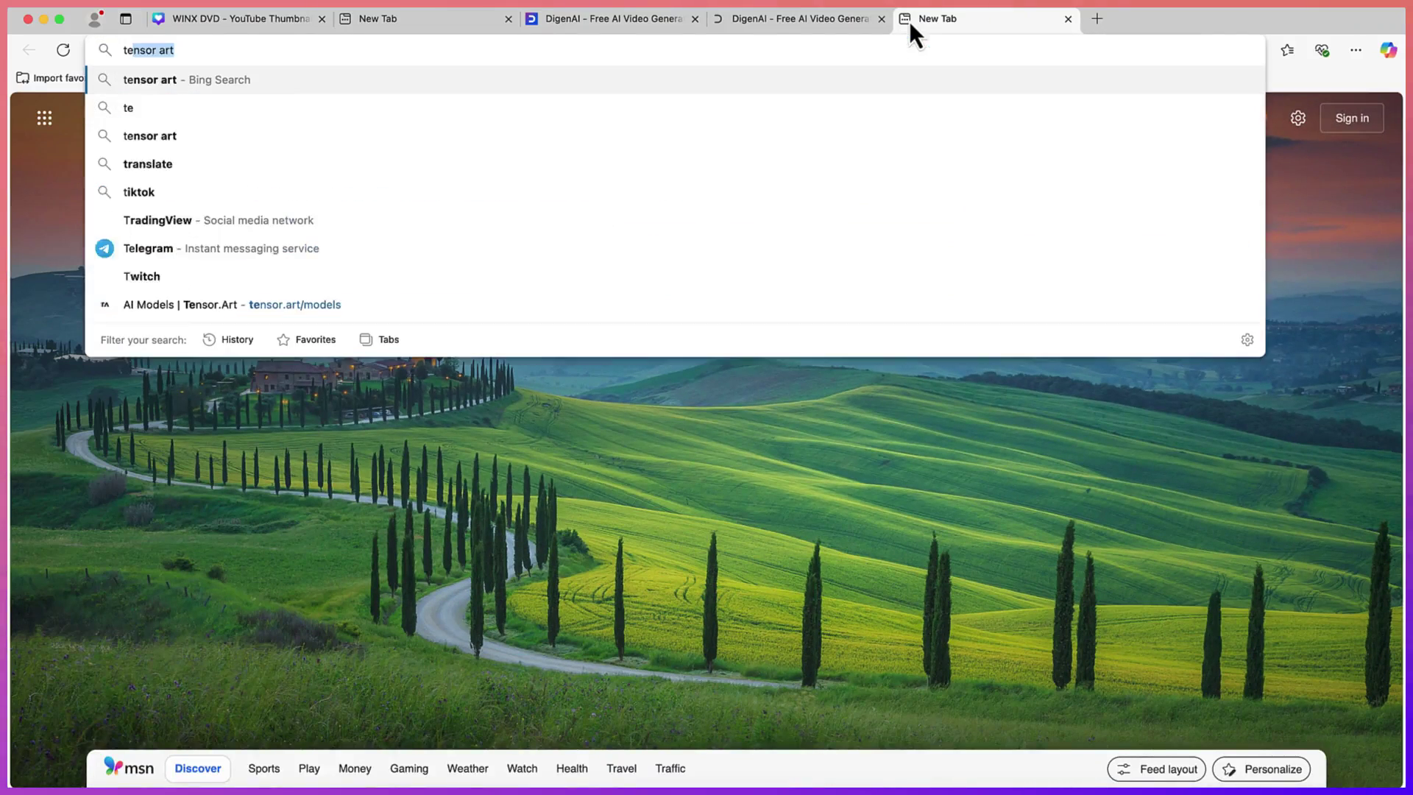
key(BackSpace)
key(BackSpace)
key(BackSpace)
key(BackSpace)
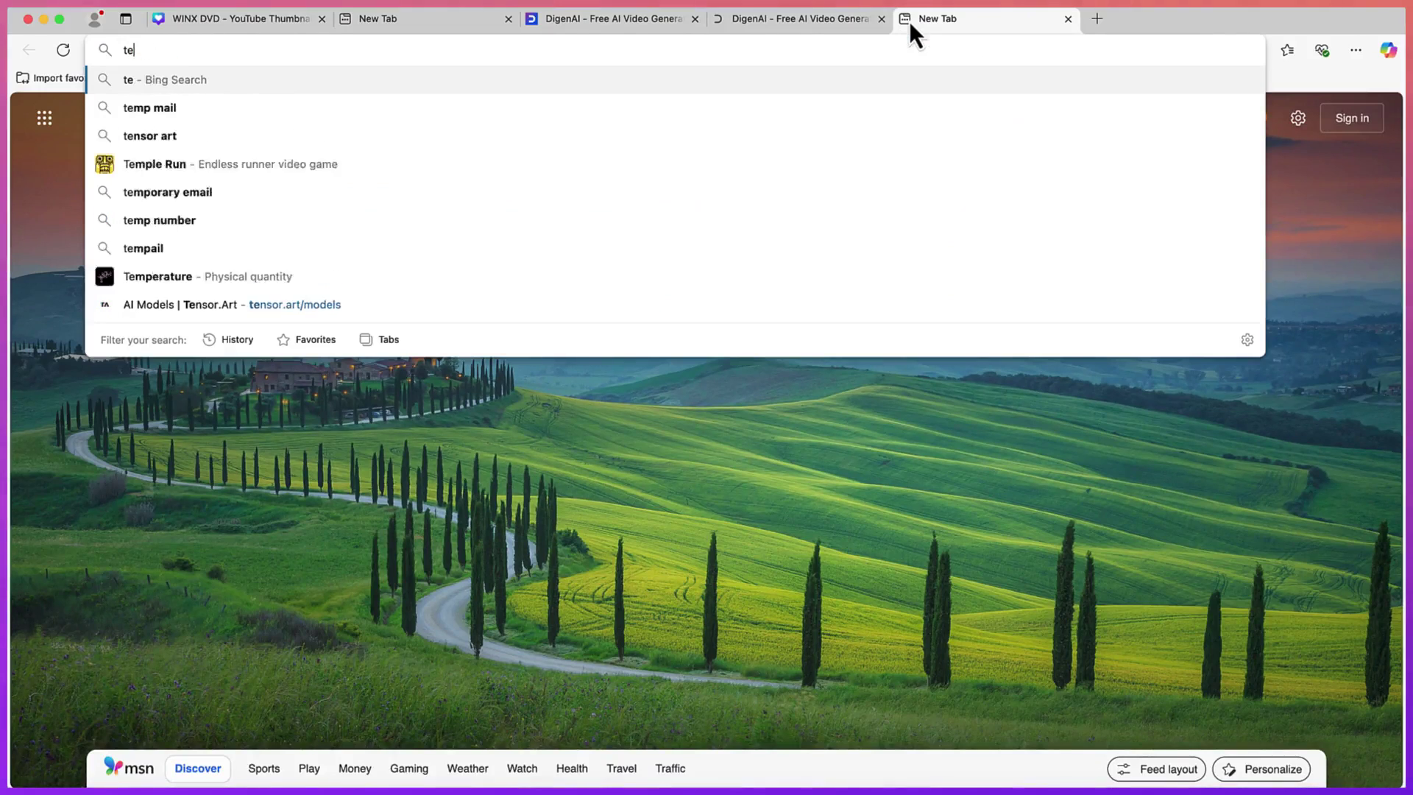
text(go)
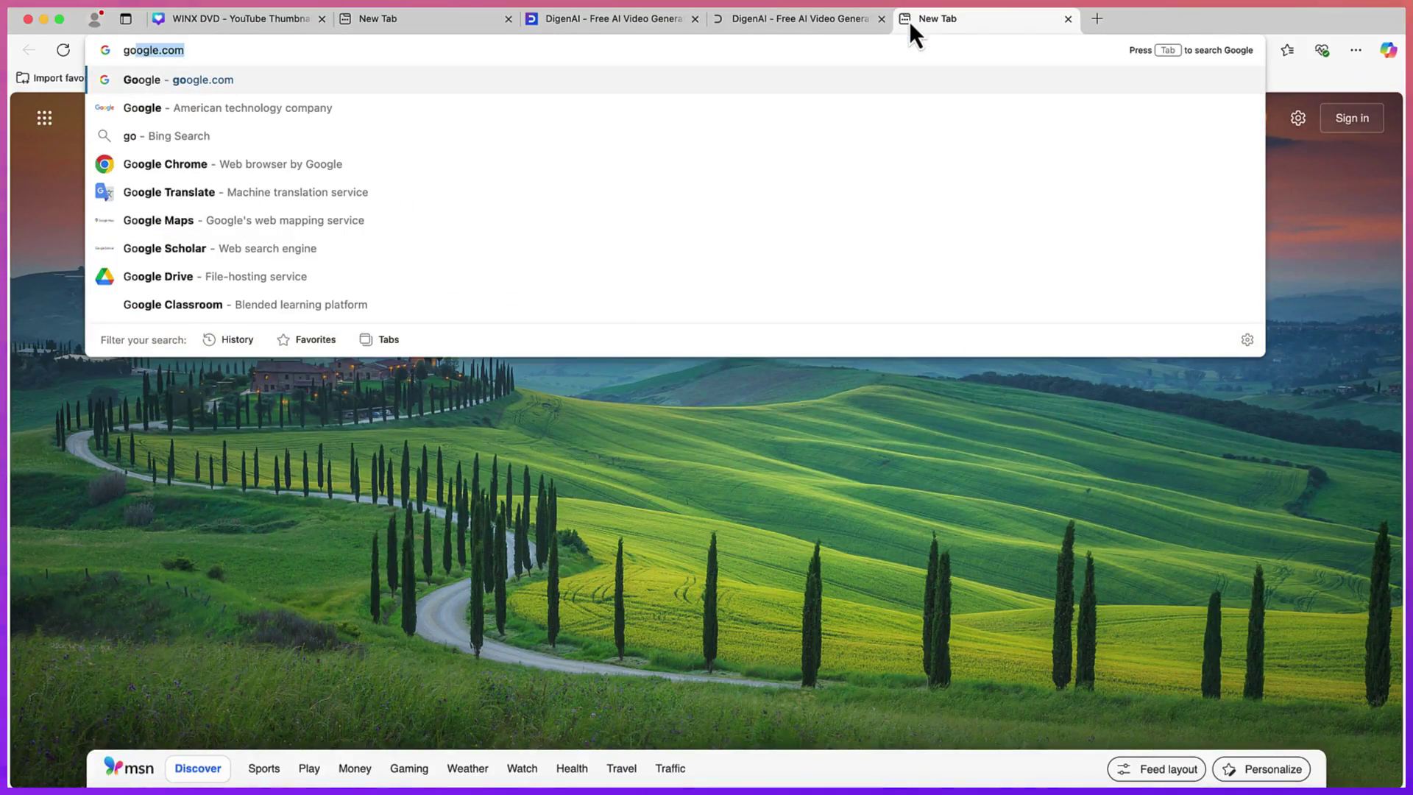
key(Return)
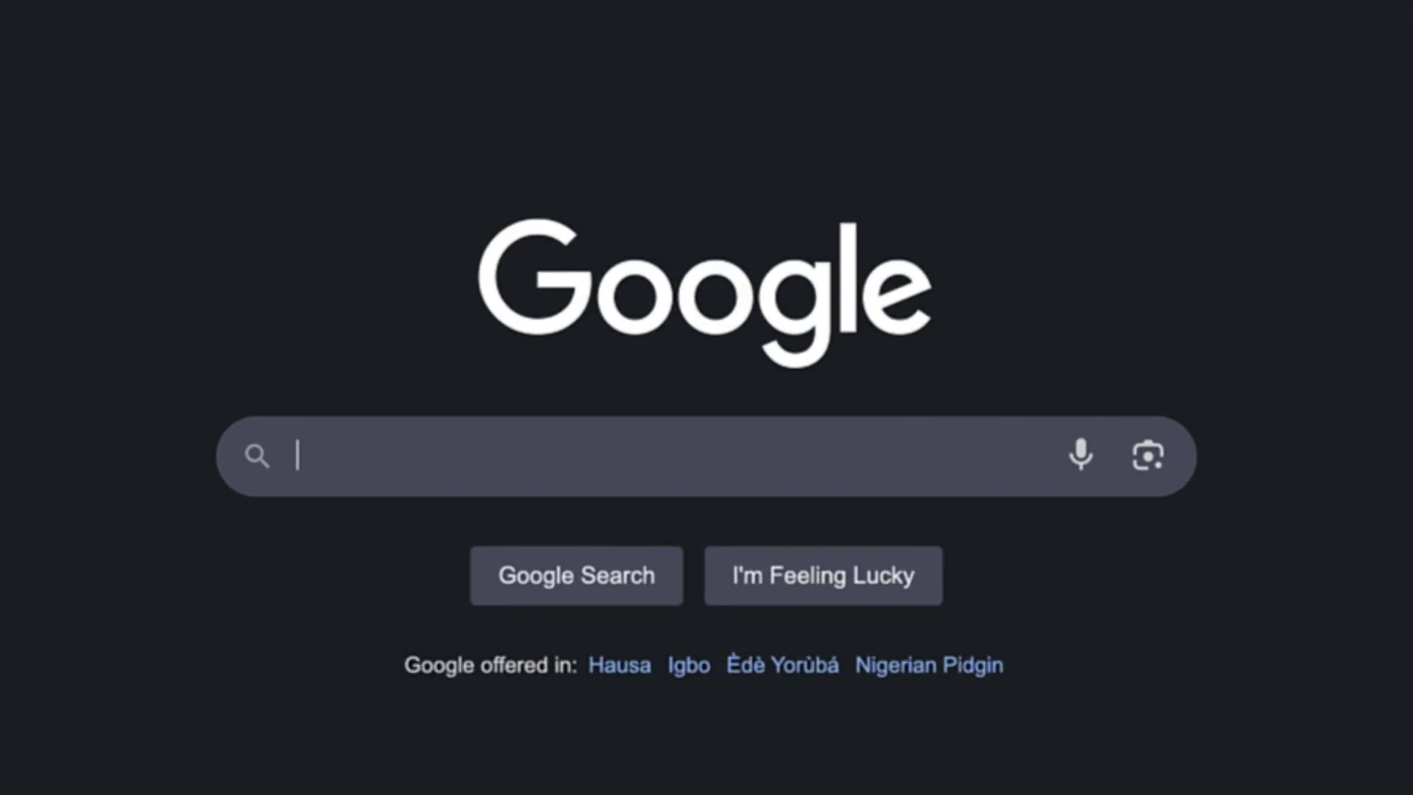
- Search Google for 'temp mail' and bring up link options on the Temp Mail result
text(tepmp)
key(BackSpace)
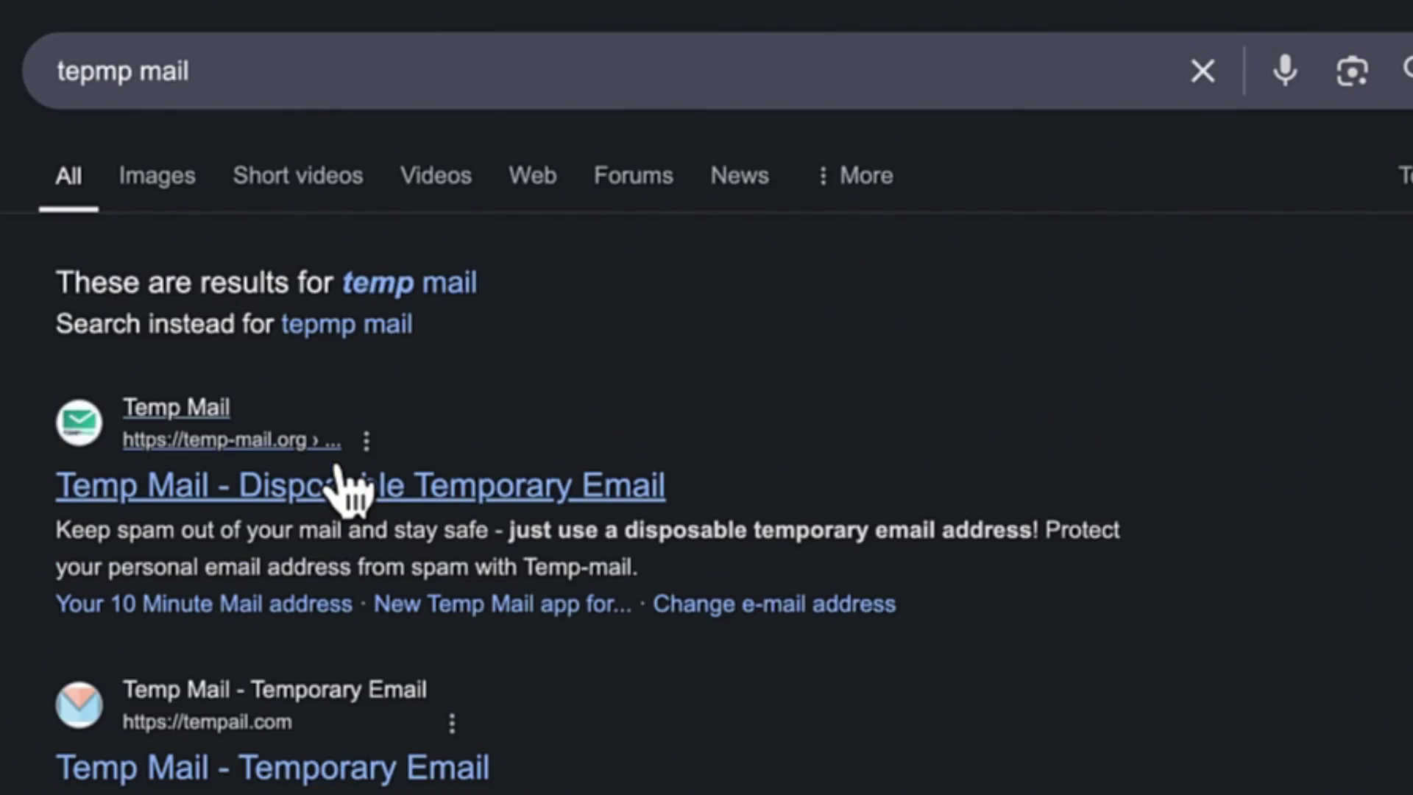
right_click(337, 467)
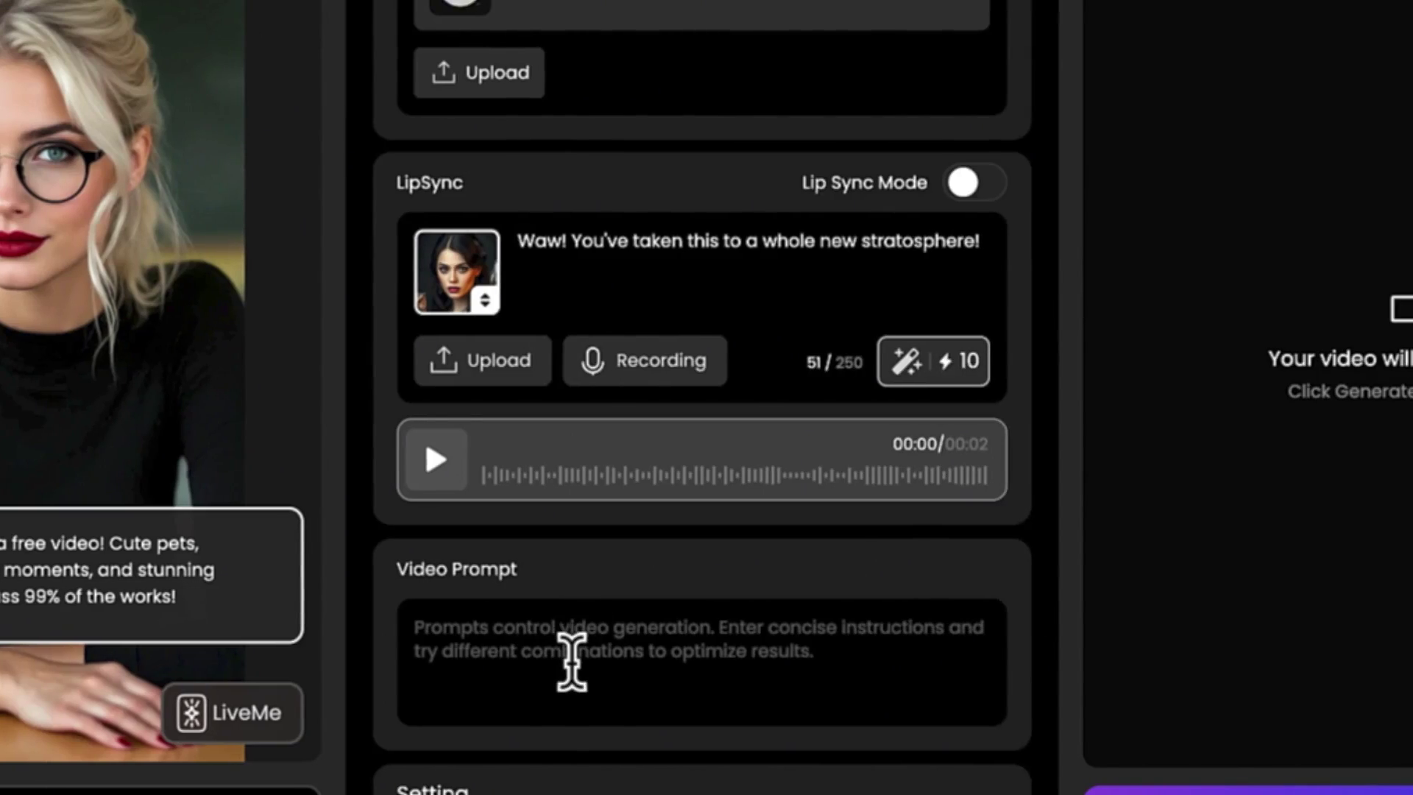
click(679, 130)
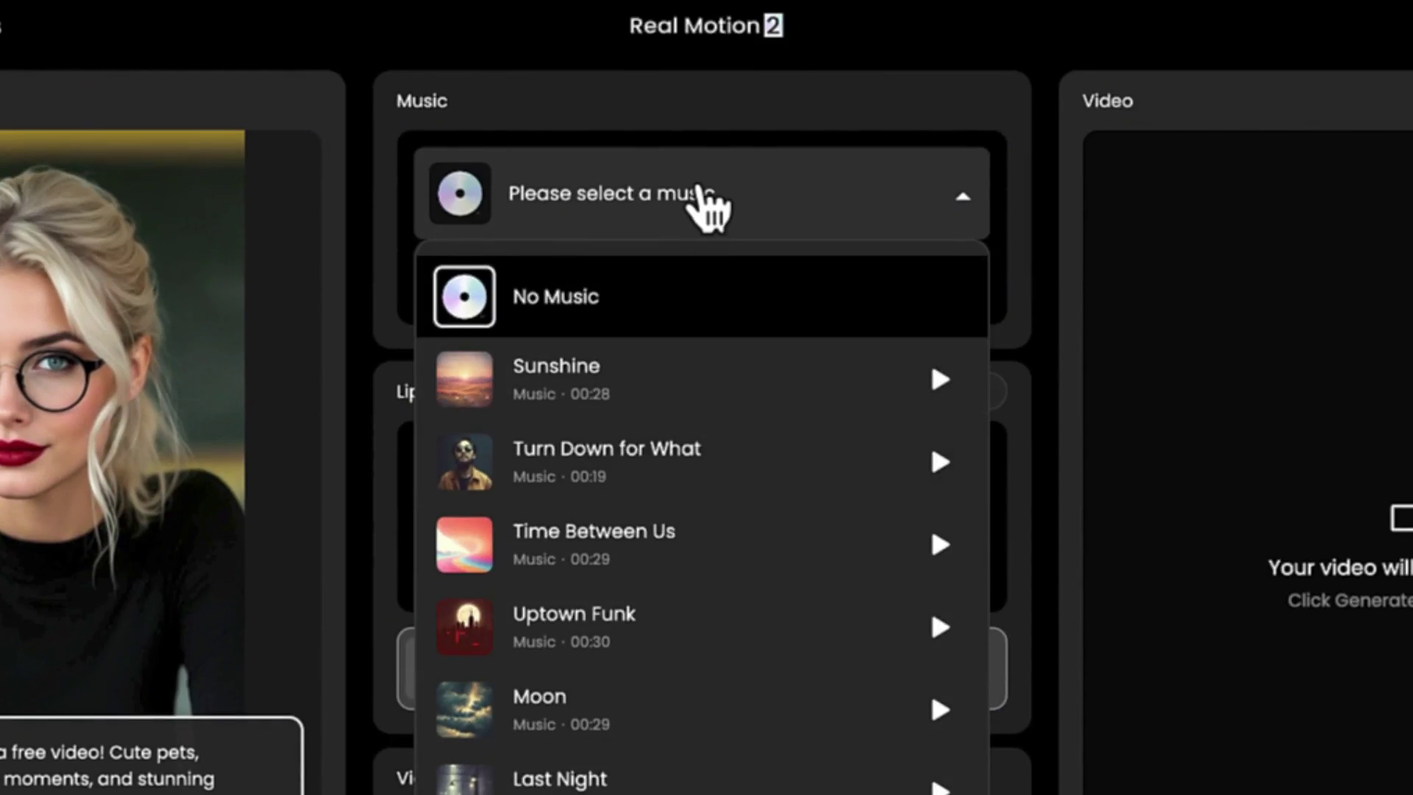
click(702, 193)
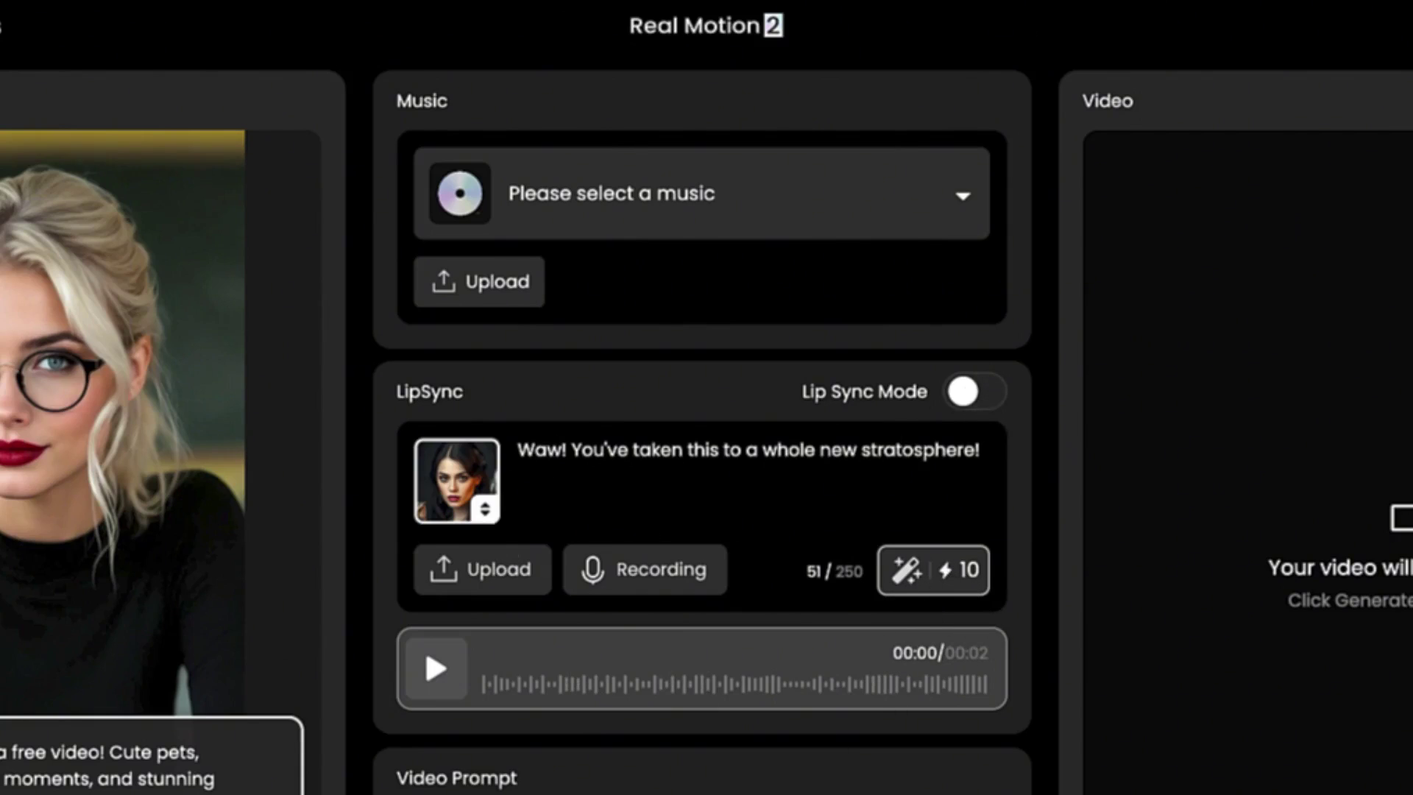
scroll(553, 655, down, 6)
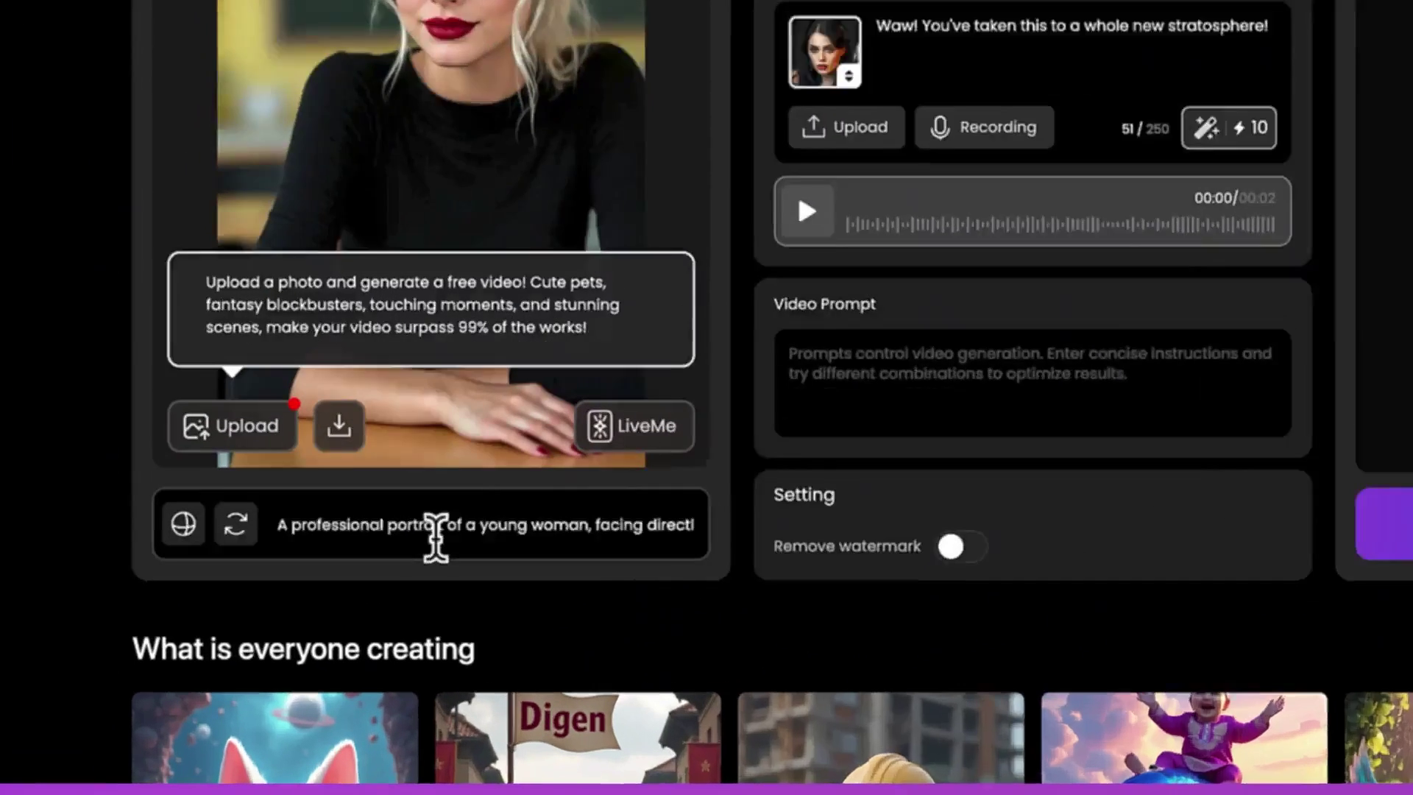
- Replace the character prompt with a request for a cat walking a busy evening street, and generate it
click(435, 537)
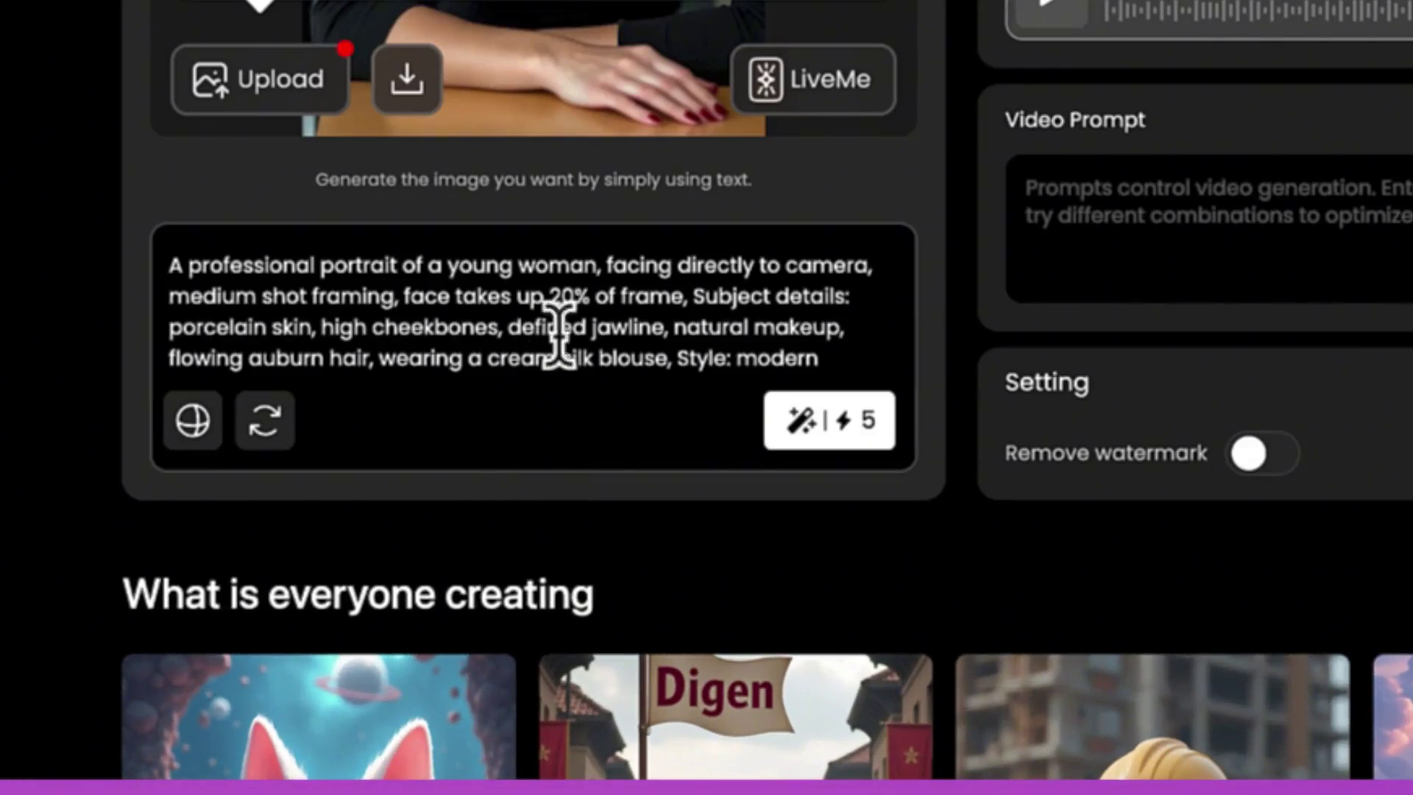
drag(825, 329, 660, 267)
drag(524, 217, 508, 212)
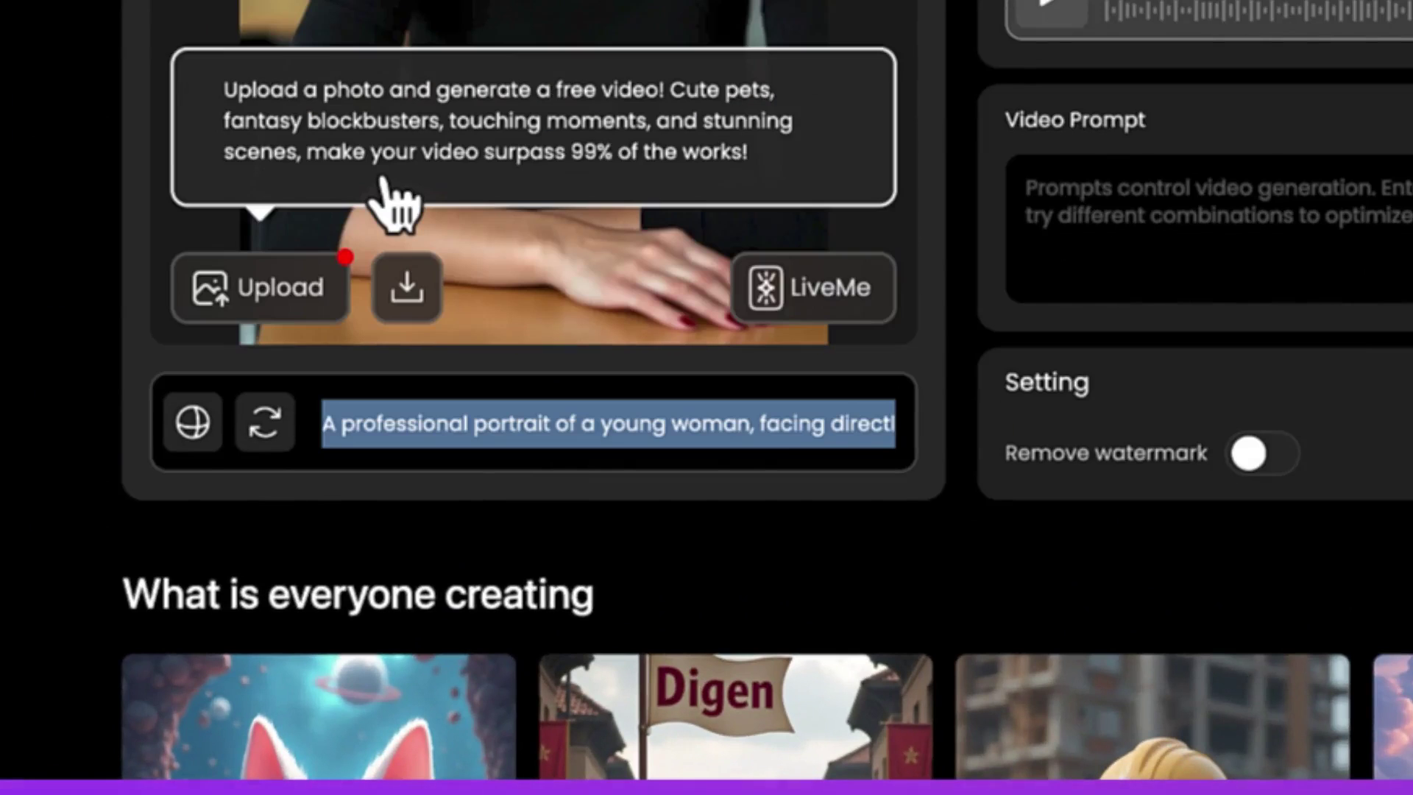
key(BackSpace)
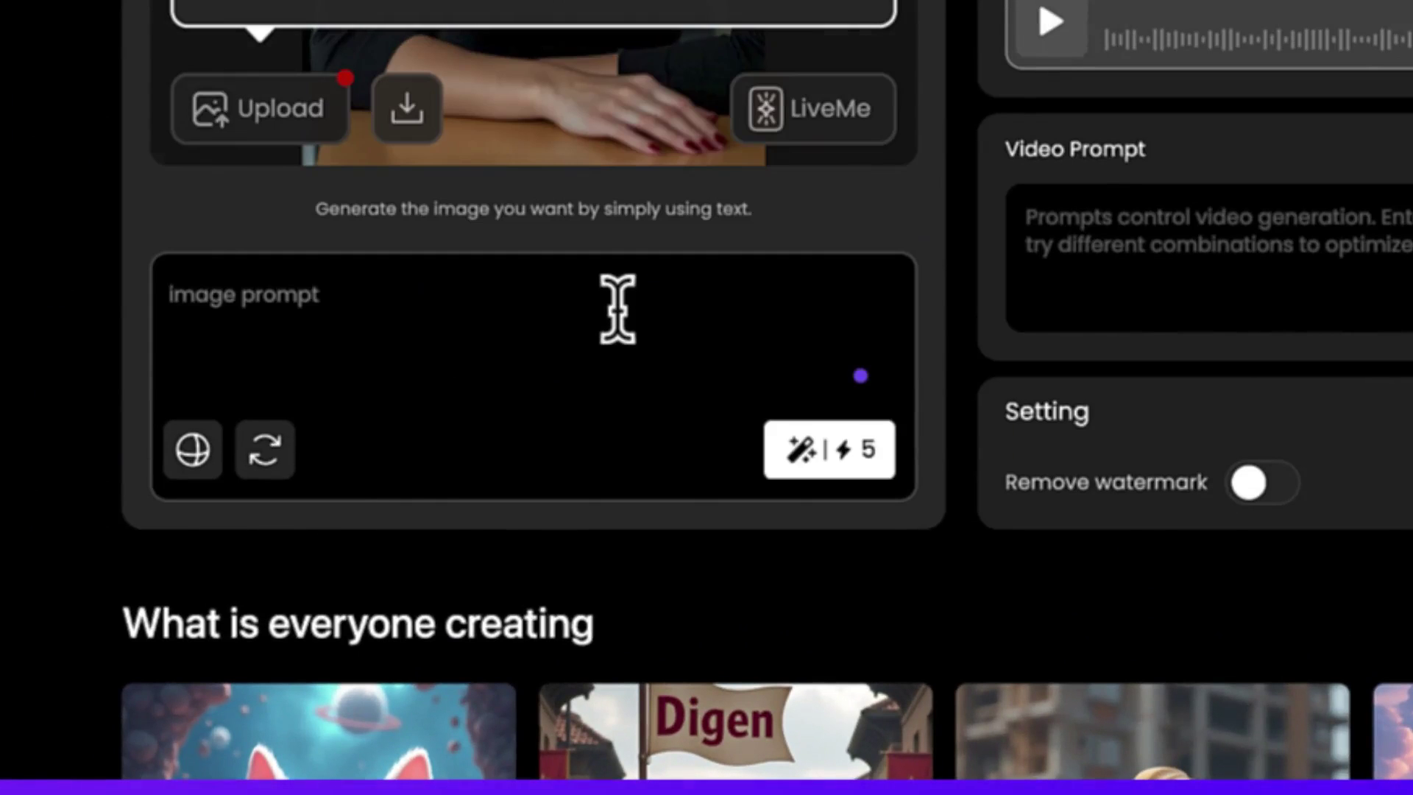
text(can)
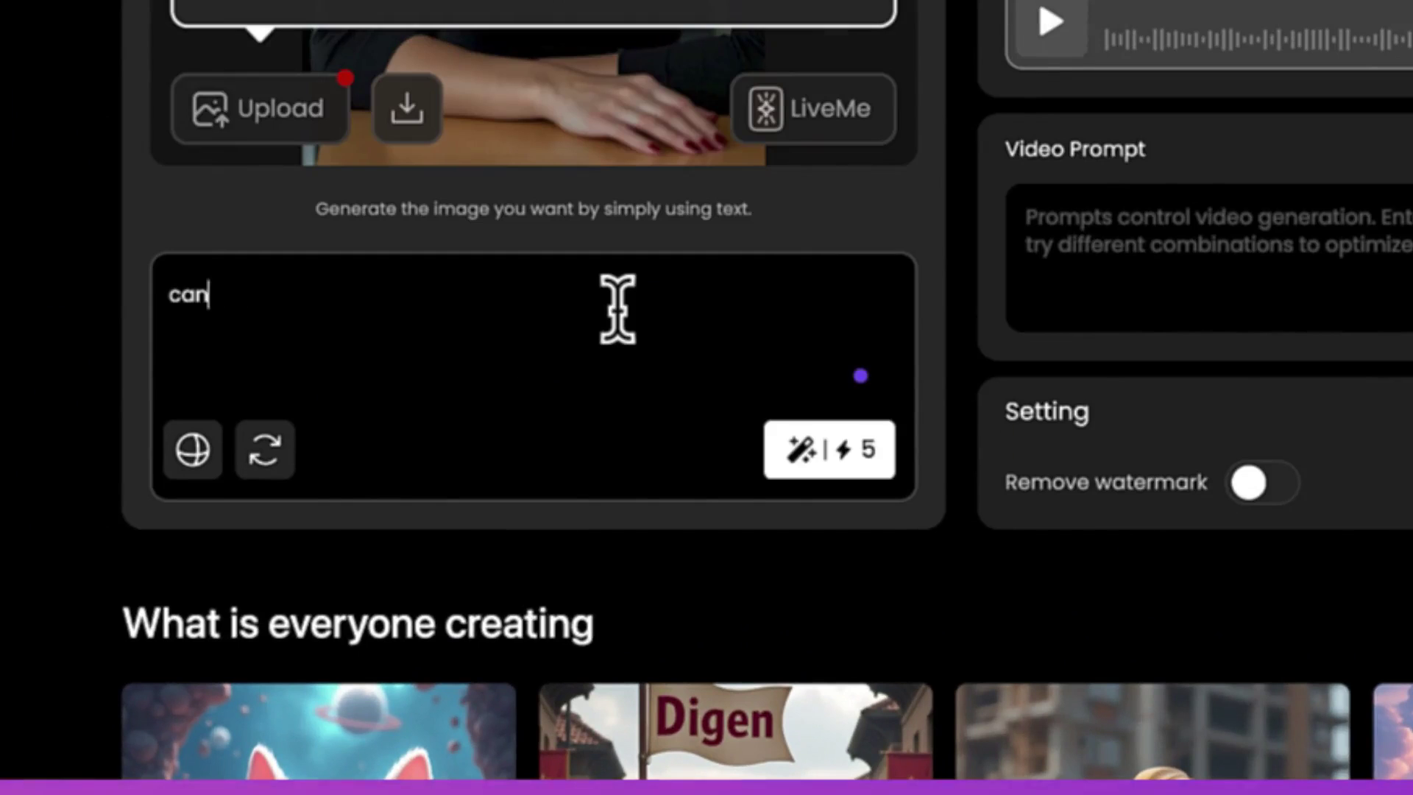
text( you generate the imag)
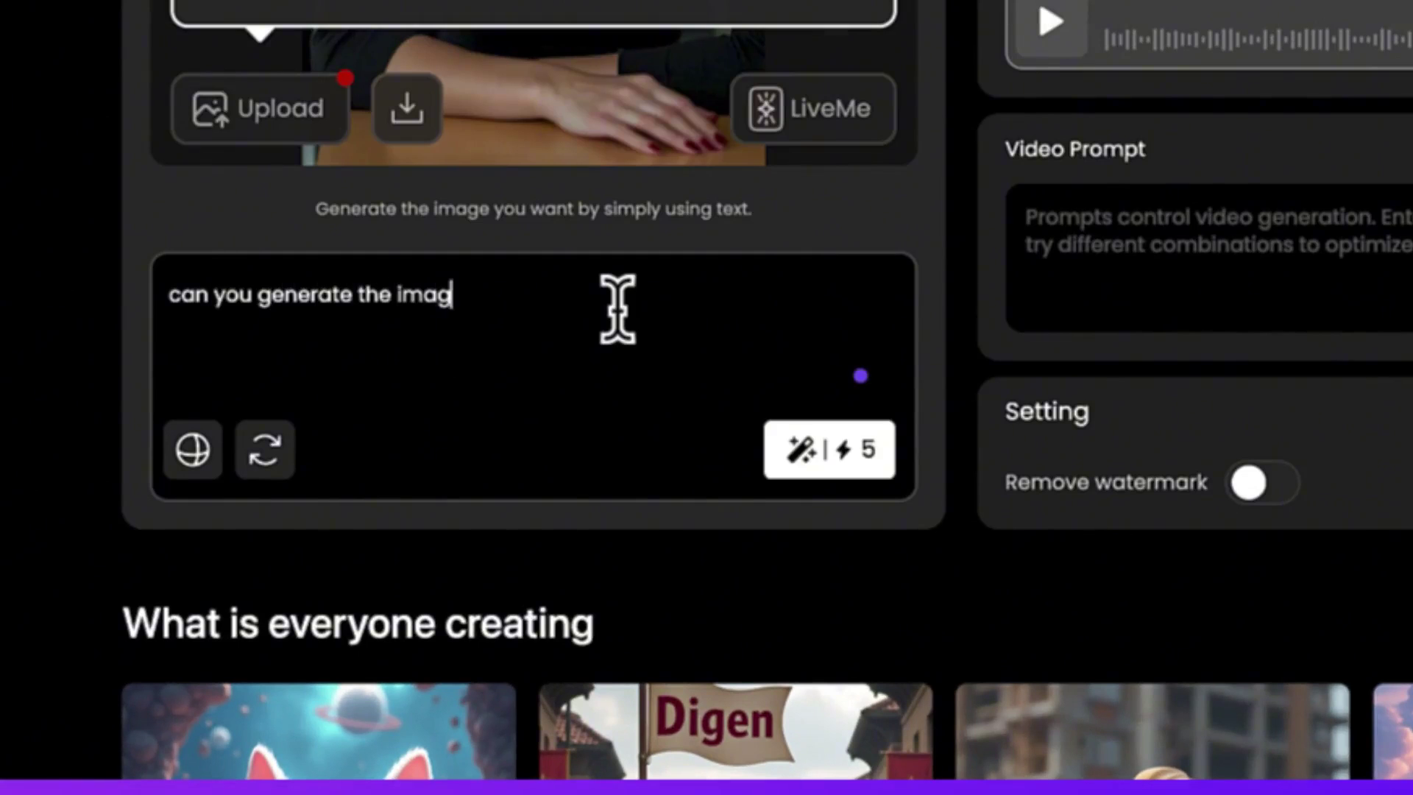
text(e of a cat )
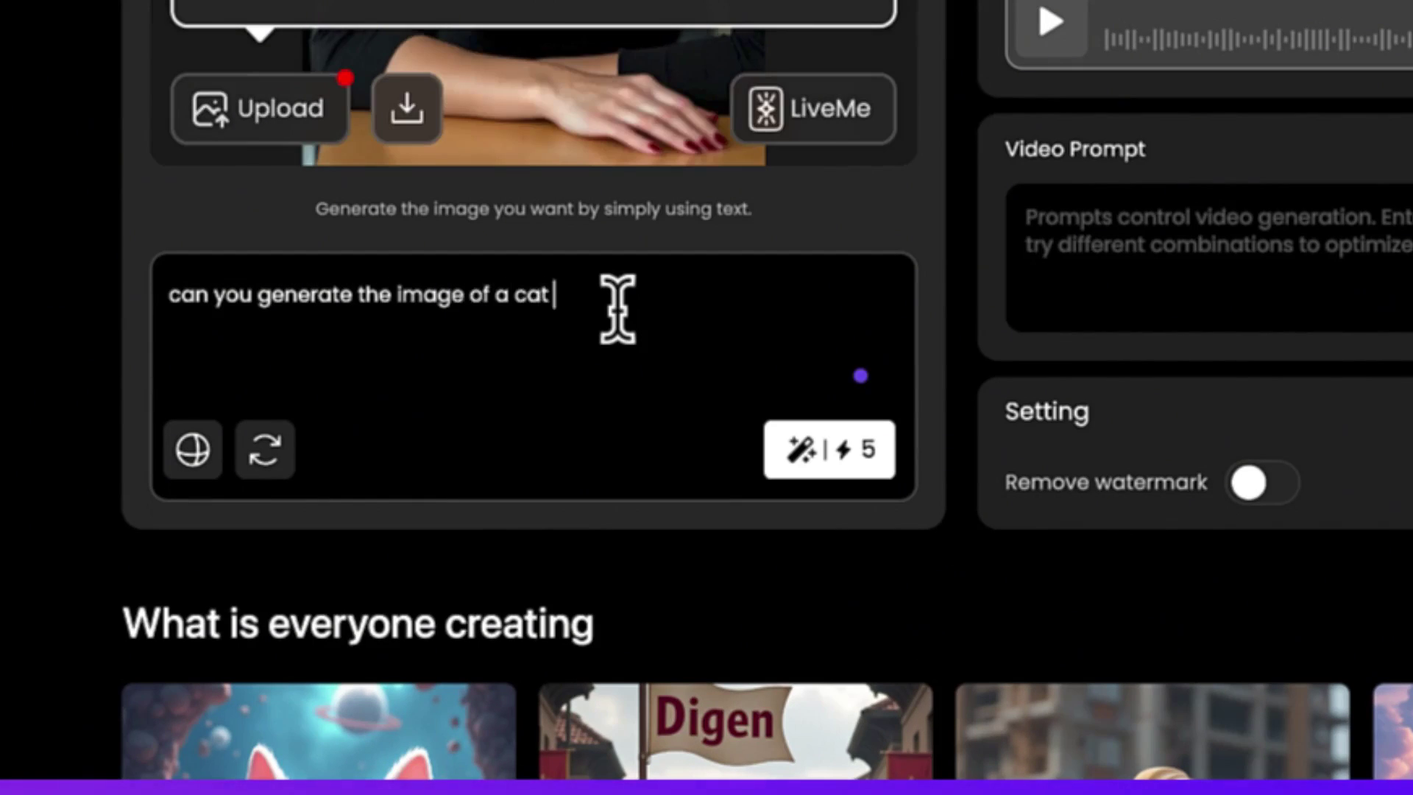
text(walking on a busy street)
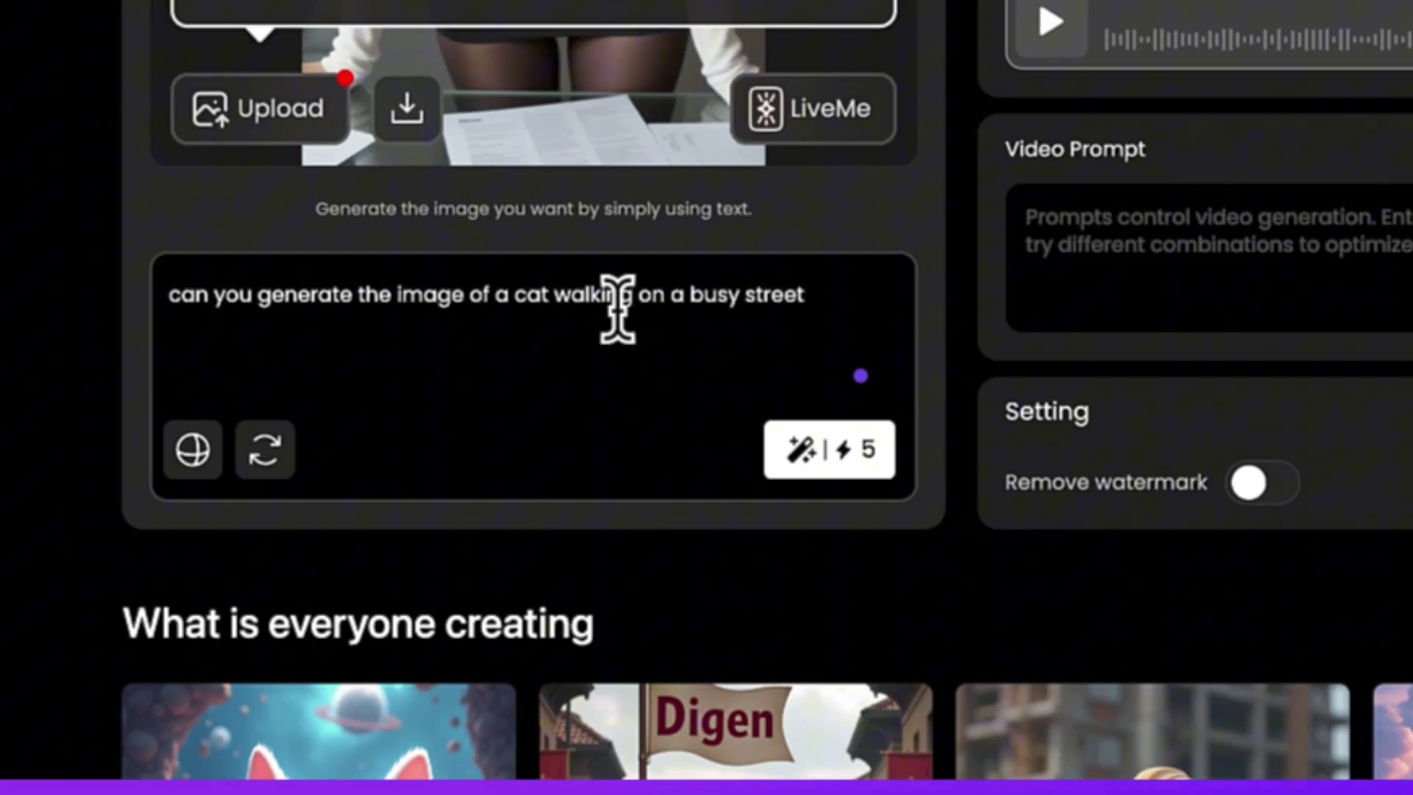
text(in the eveni)
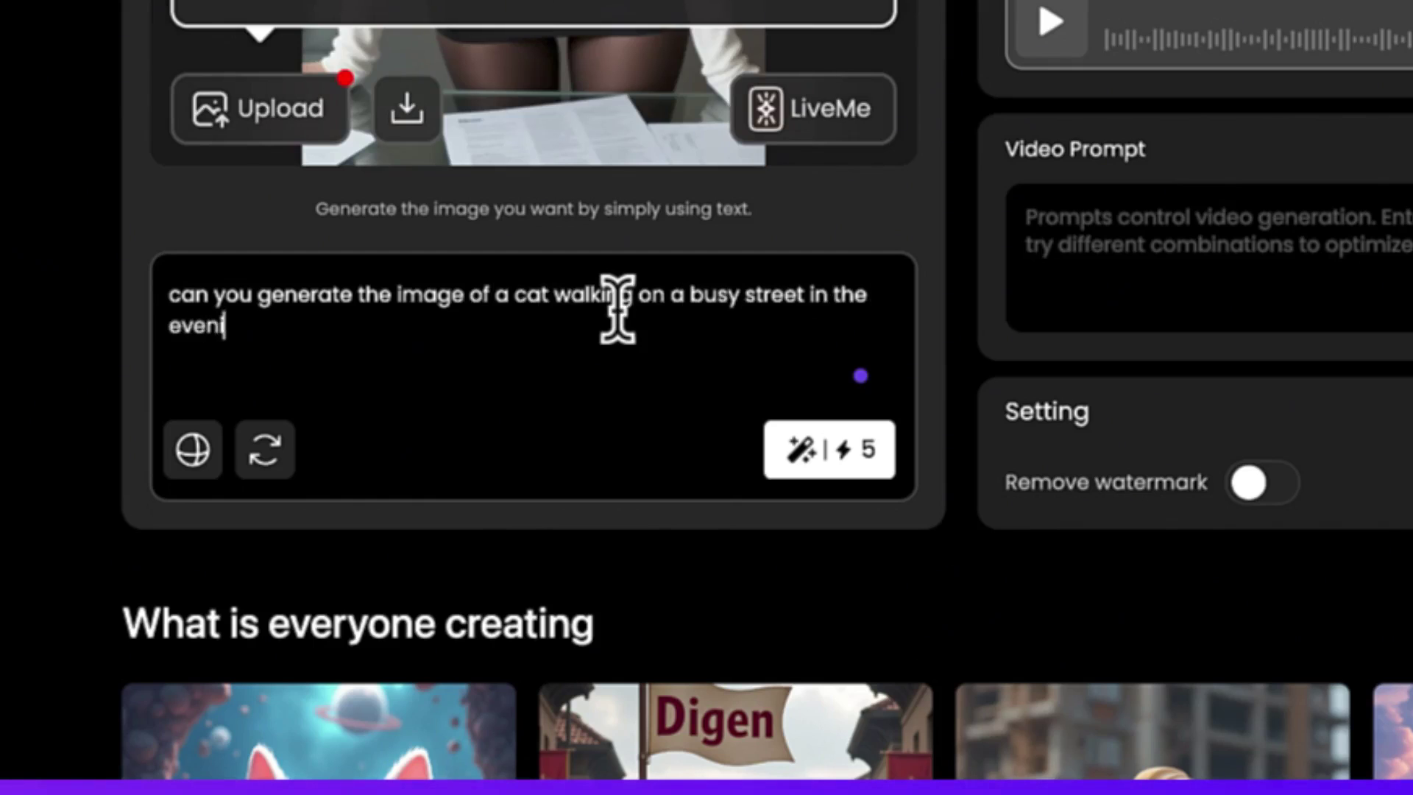
text(ng?)
click(848, 471)
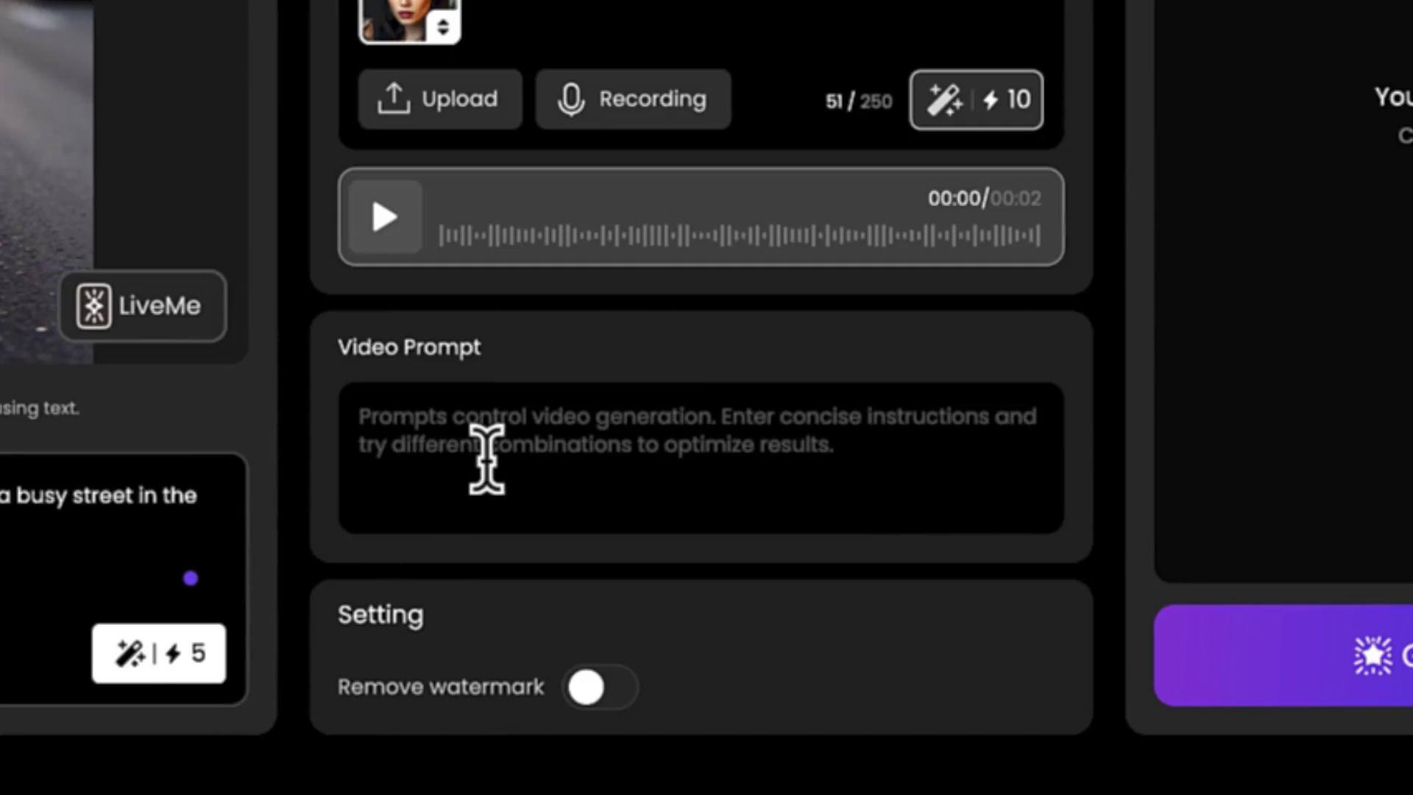
- Write the video prompt 'can you make this cat walk marjestically in the busy street that it is'
click(486, 458)
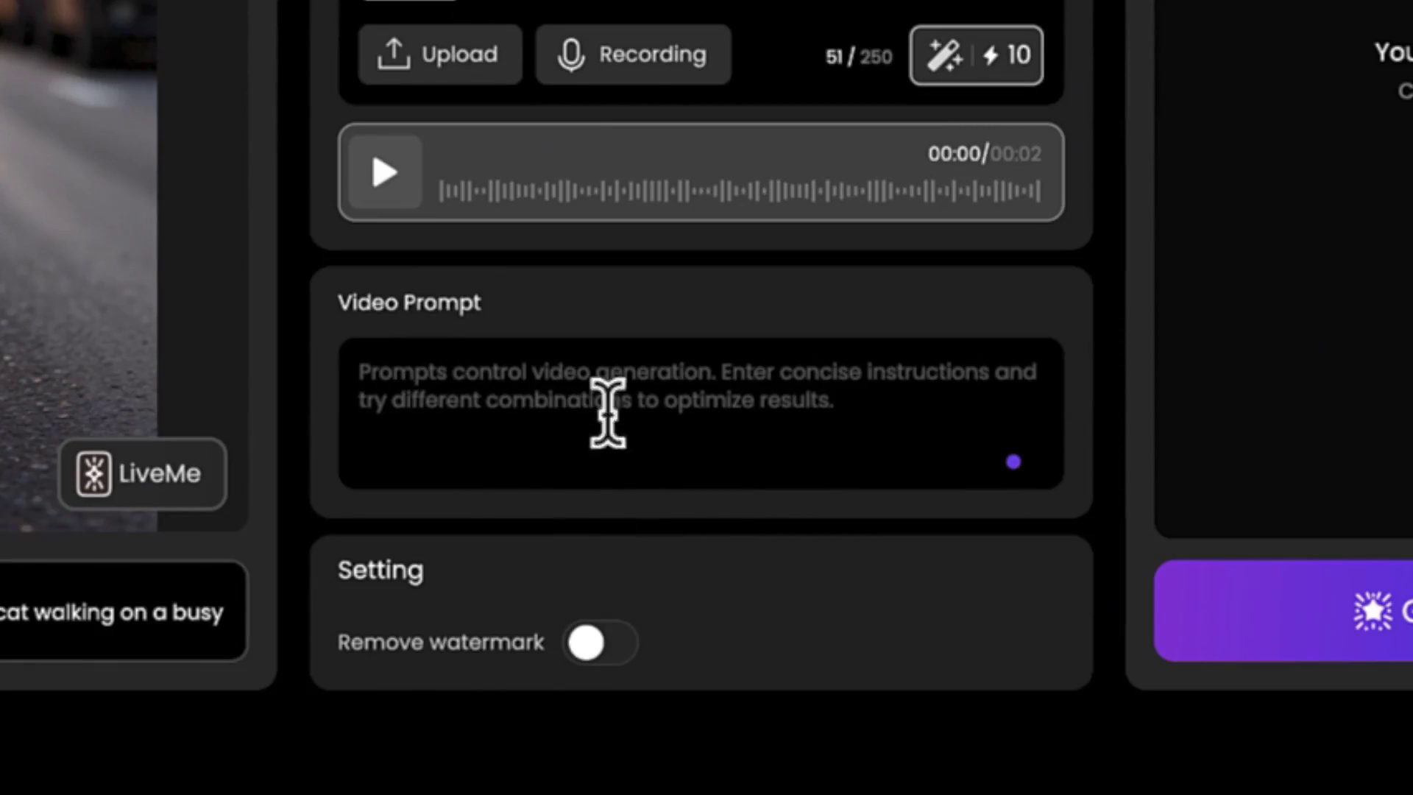
click(559, 392)
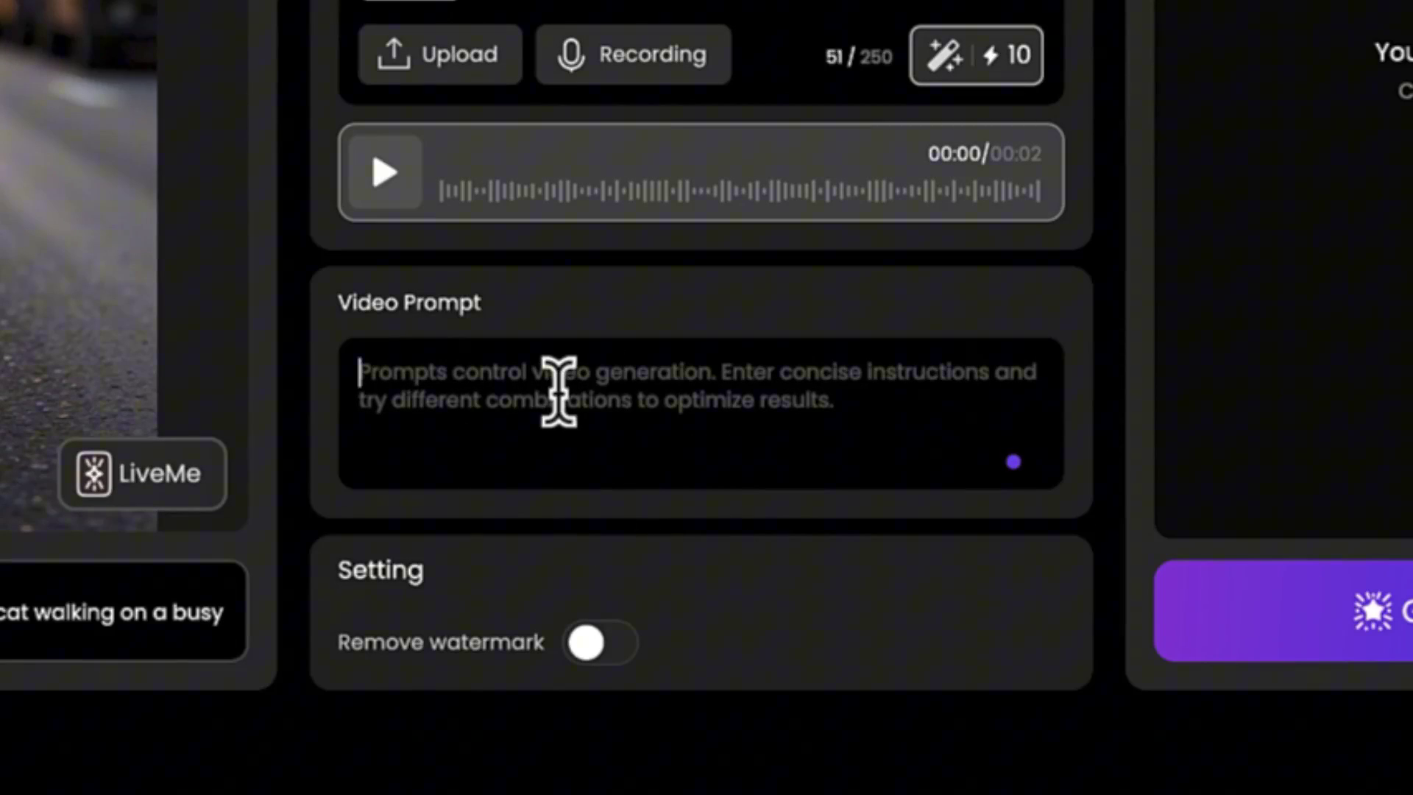
text(ca)
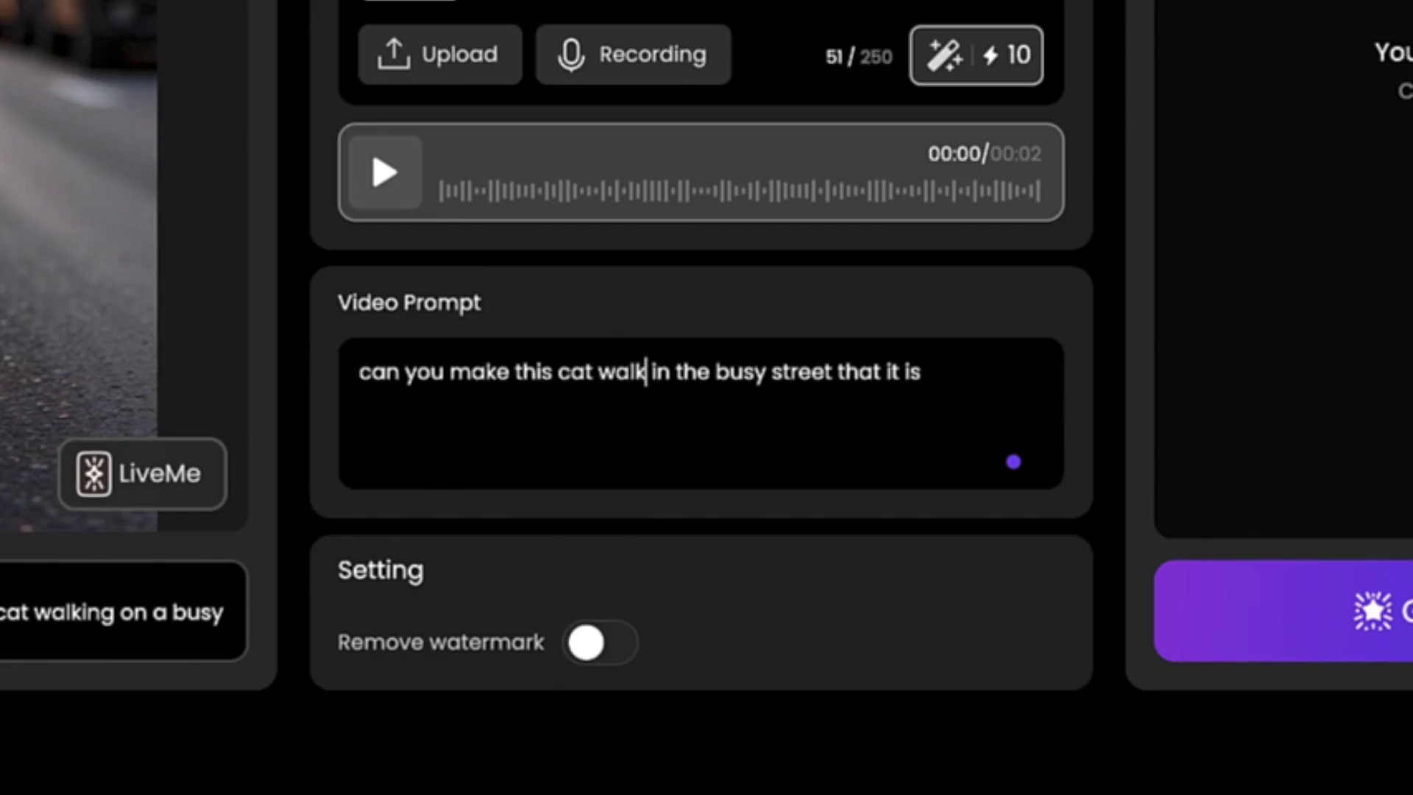
click(646, 371)
text(mar)
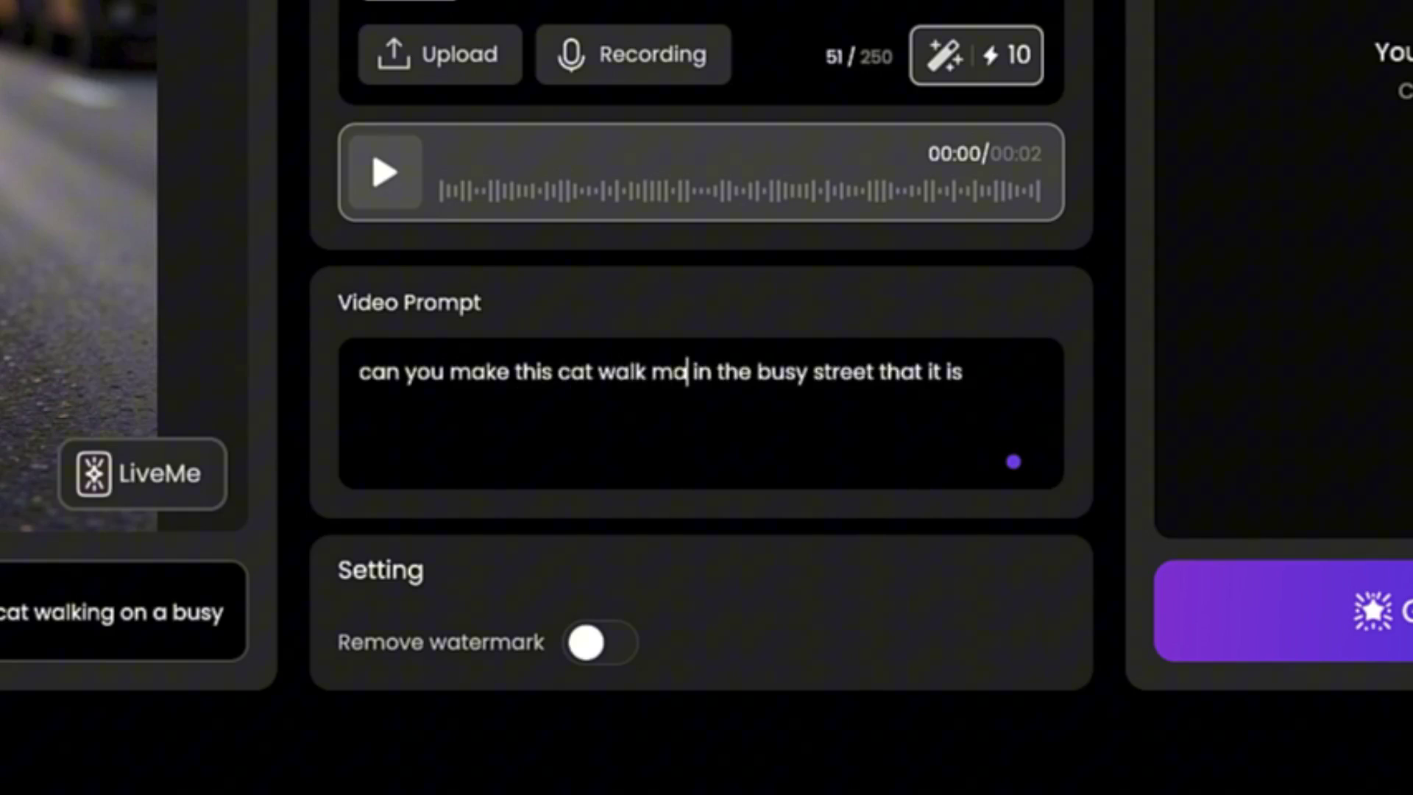
text(jesticall)
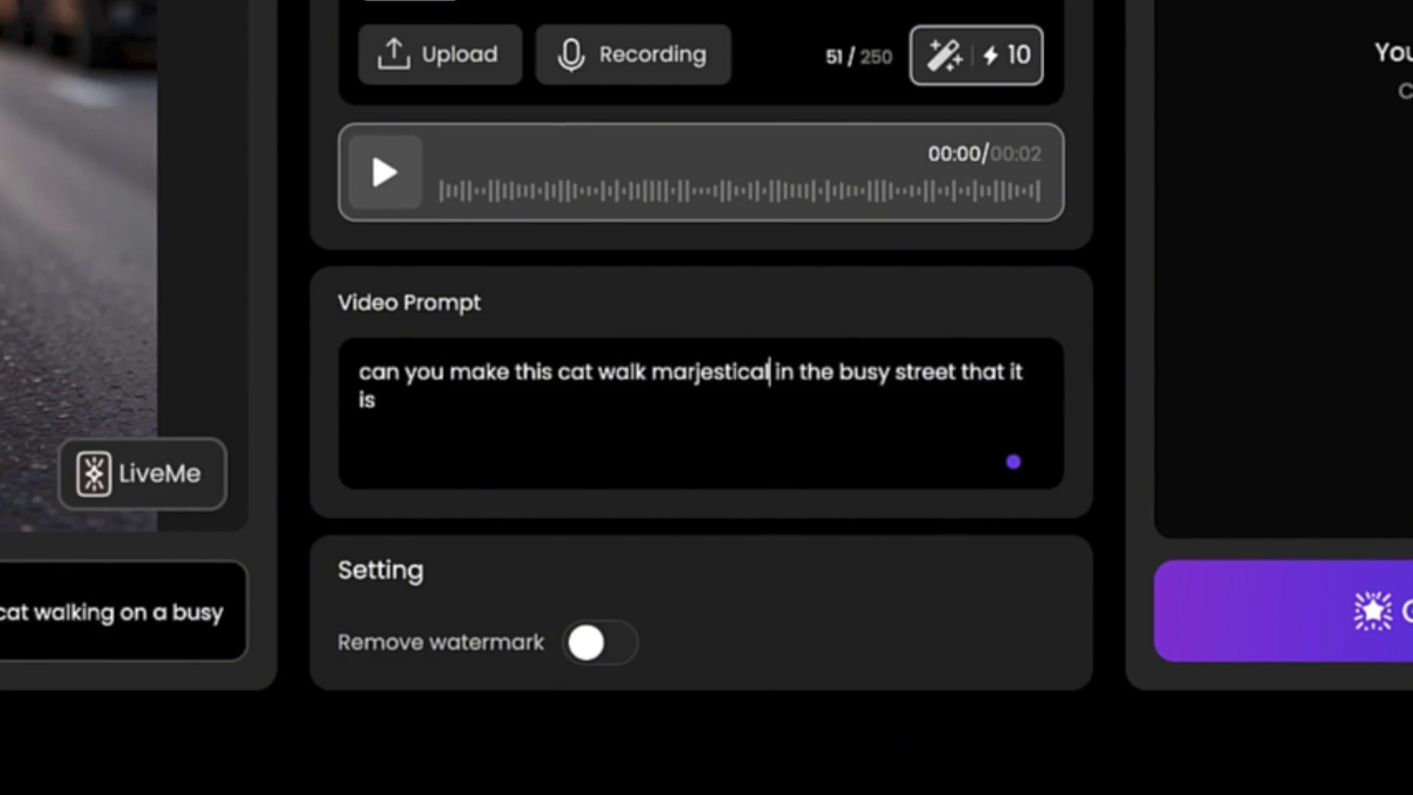
text(y)
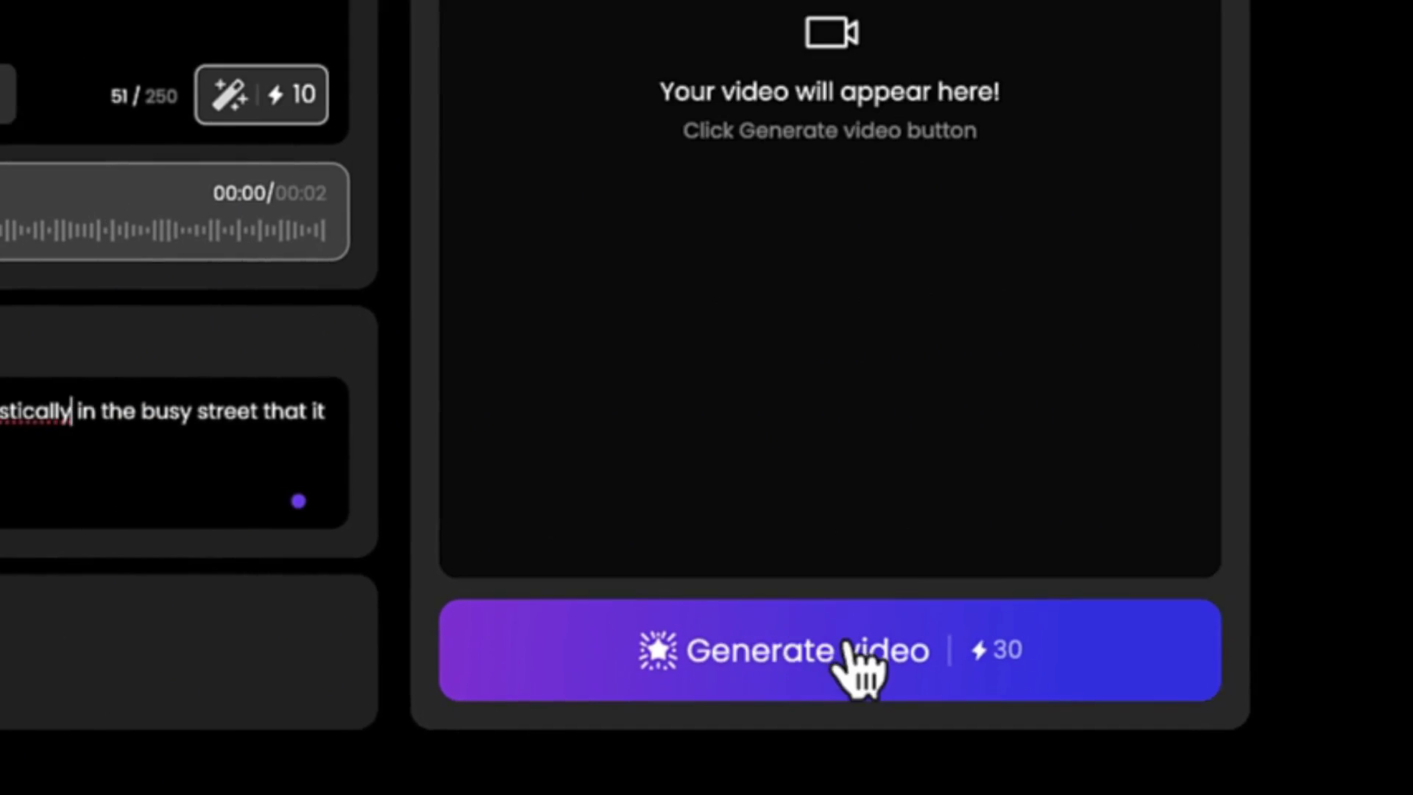
- Generate the Real Motion video and save it to the Downloads folder with Save Video As
click(860, 658)
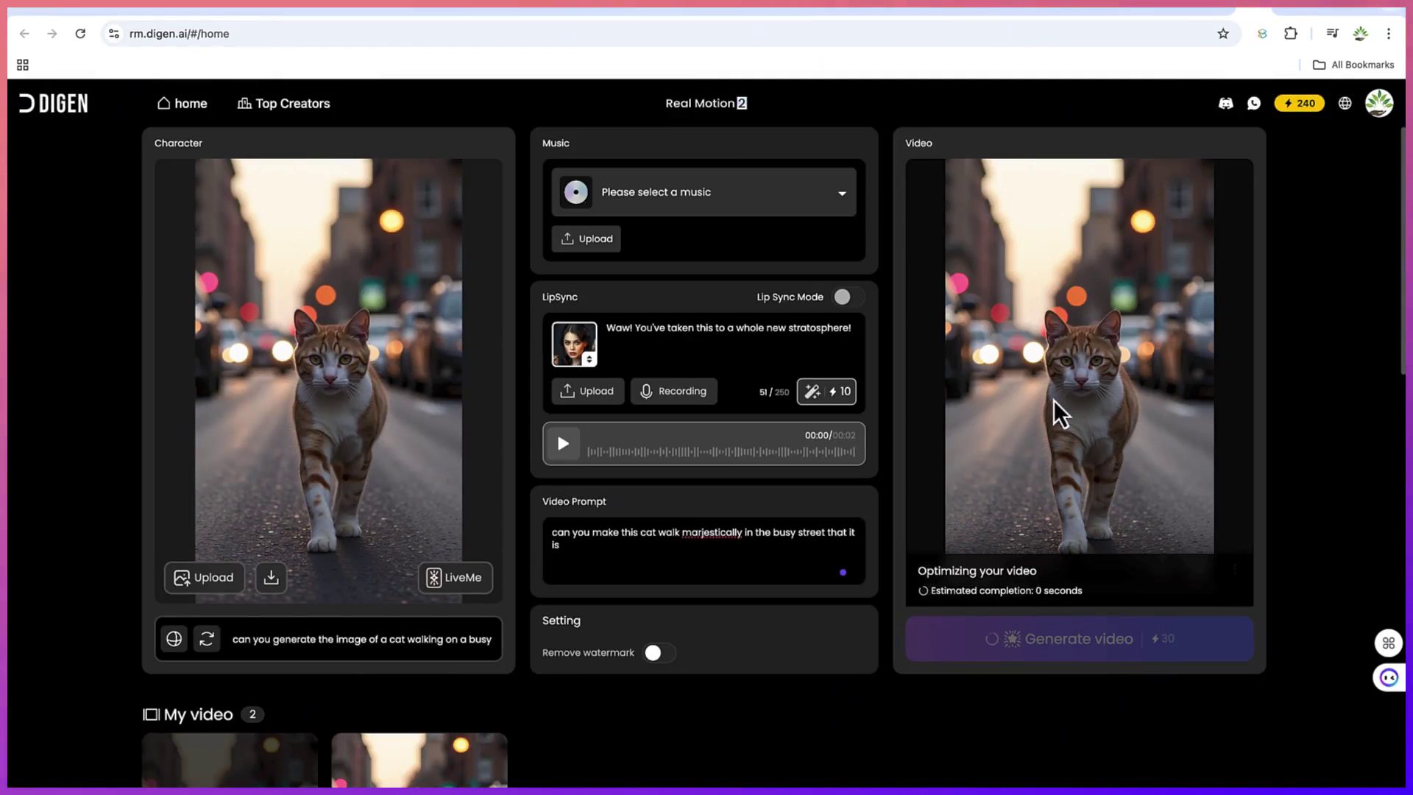
right_click(1067, 306)
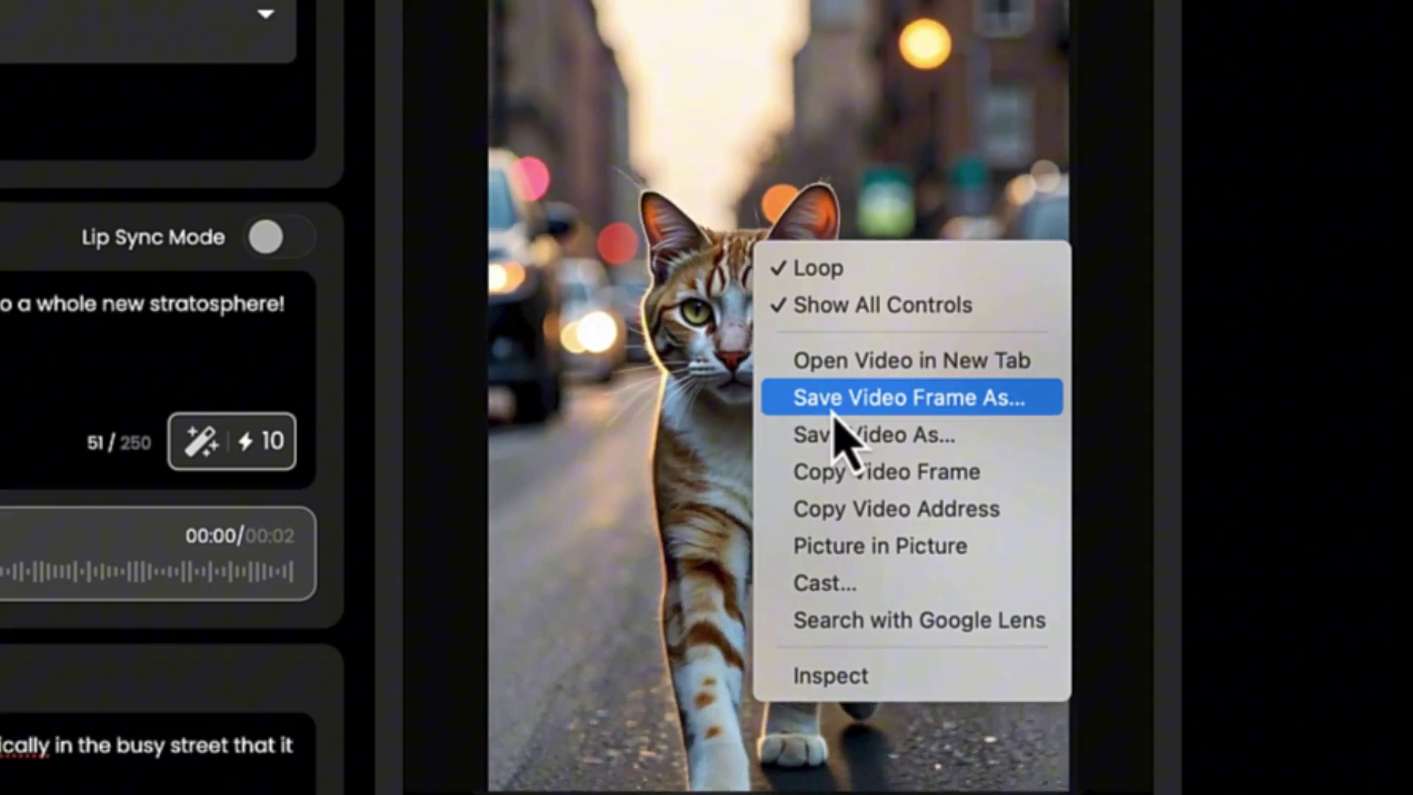
click(843, 445)
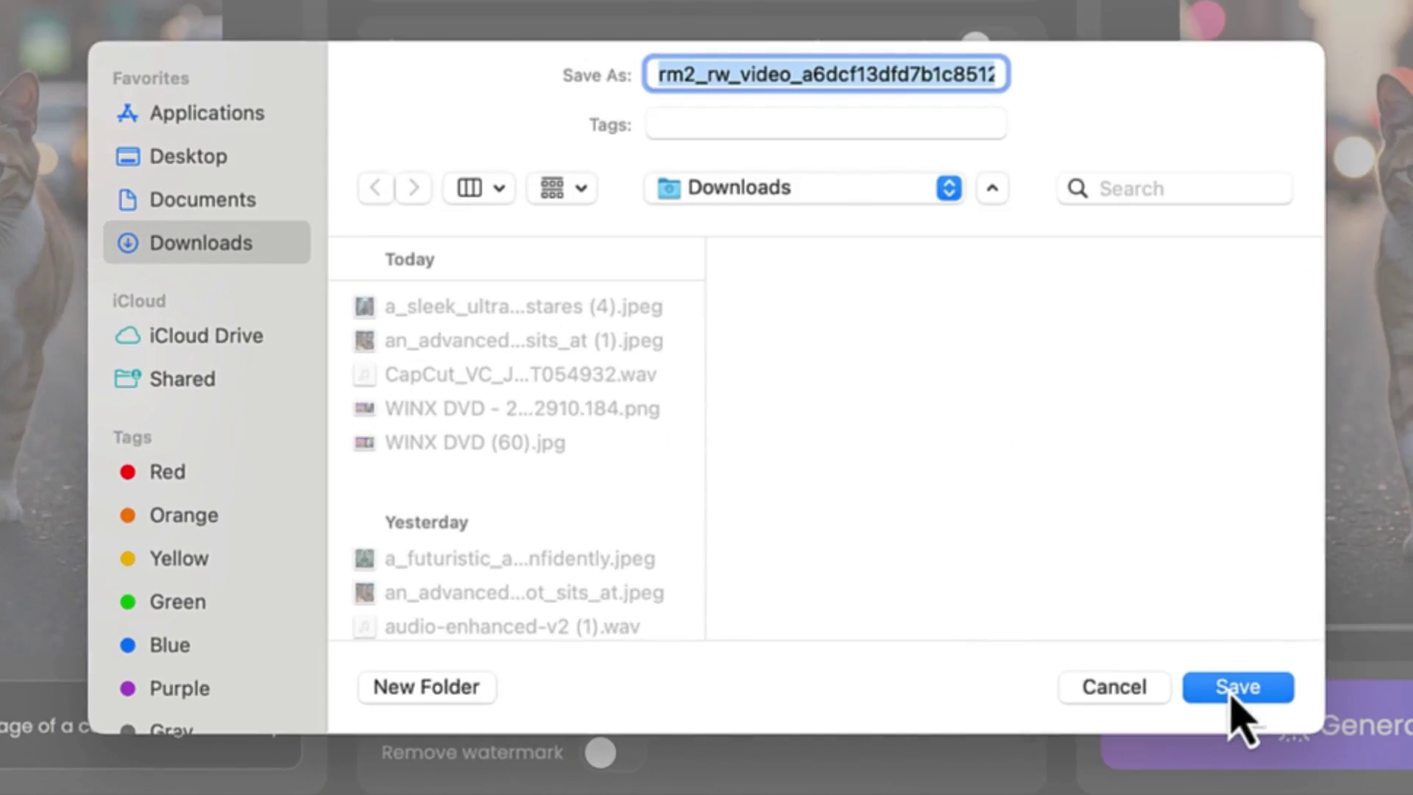
click(1231, 696)
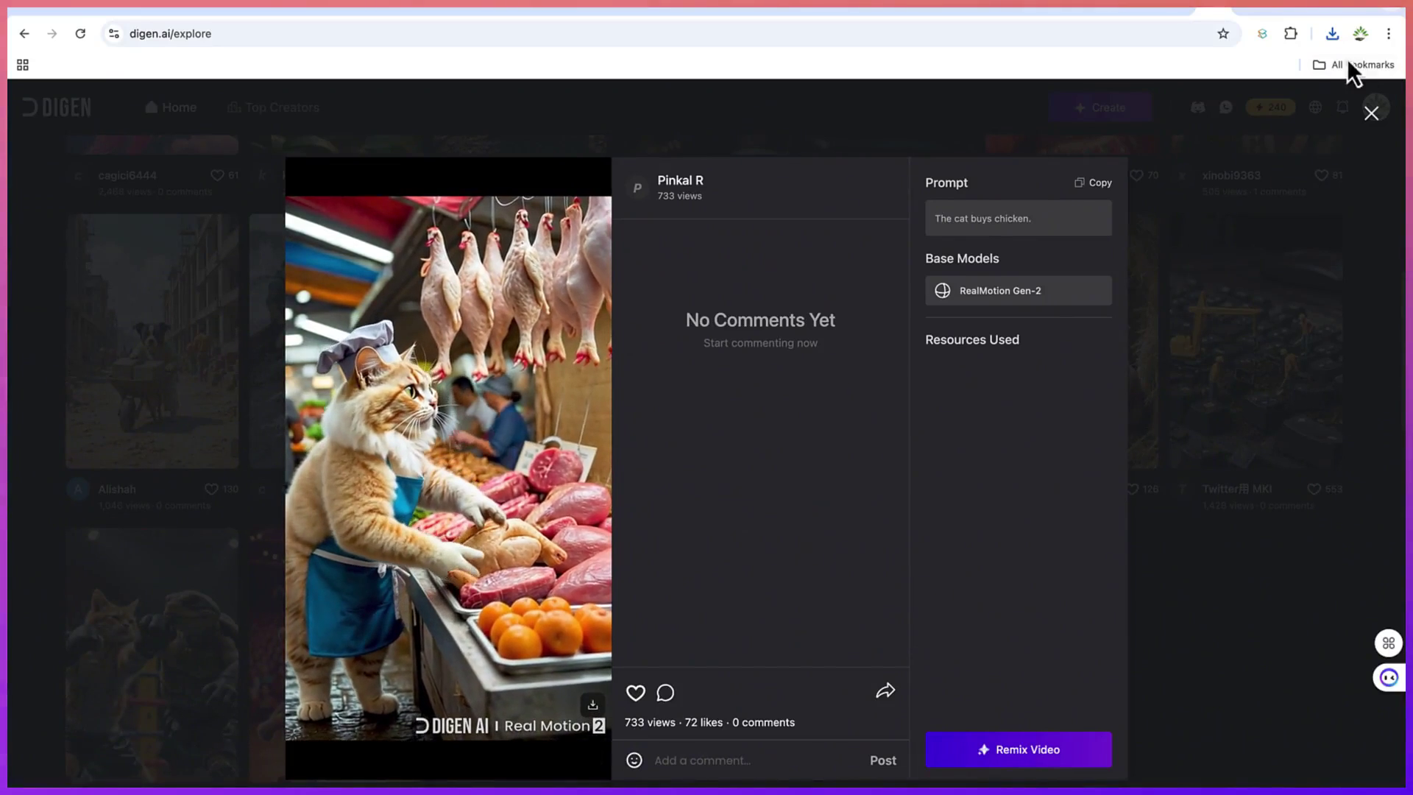
- Switch to the online-video-cutter.com 'Remove Logo & Watermark from Videos' tab
click(1289, 16)
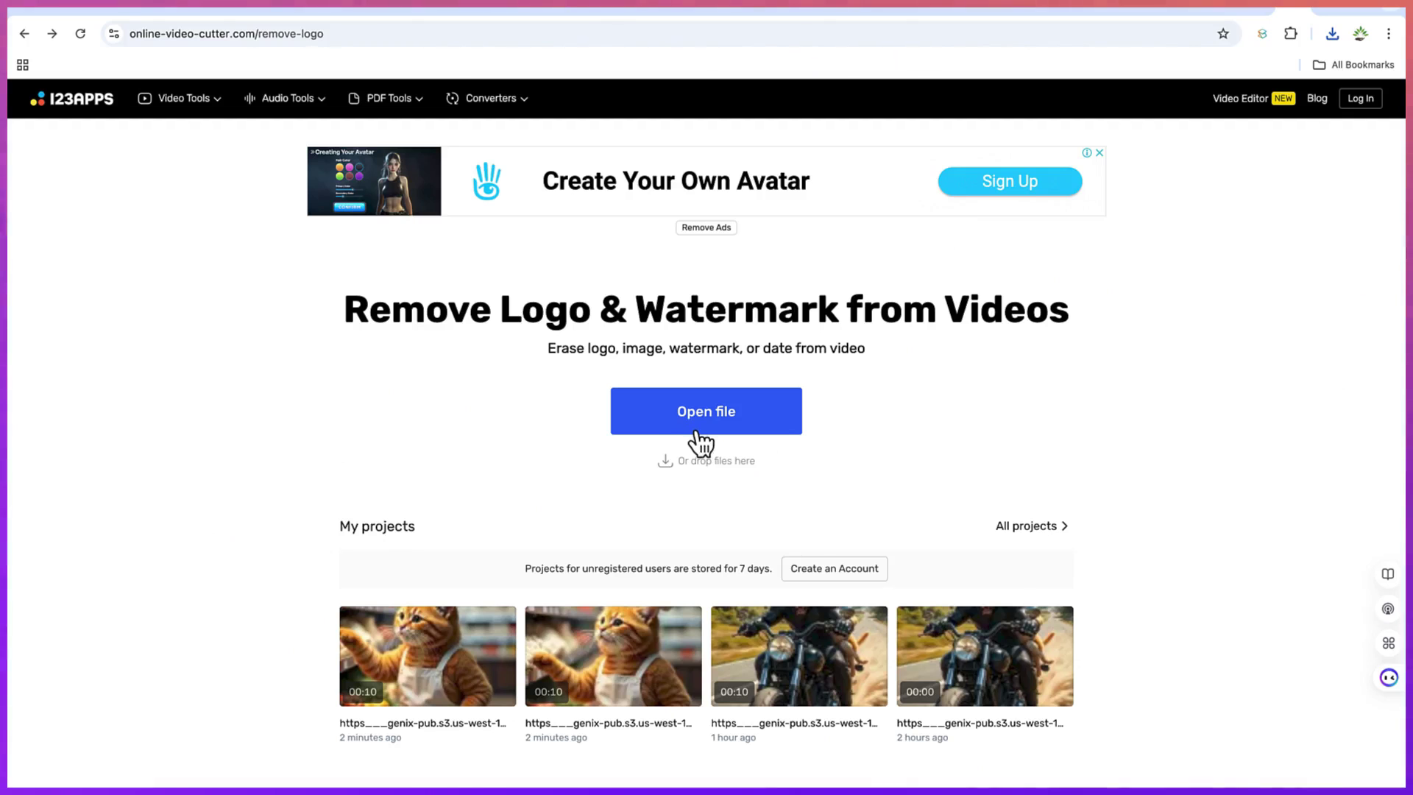
- Load the 2.5 MB chef cat MP4 from Downloads and apply Remove Logo to its watermark
click(697, 435)
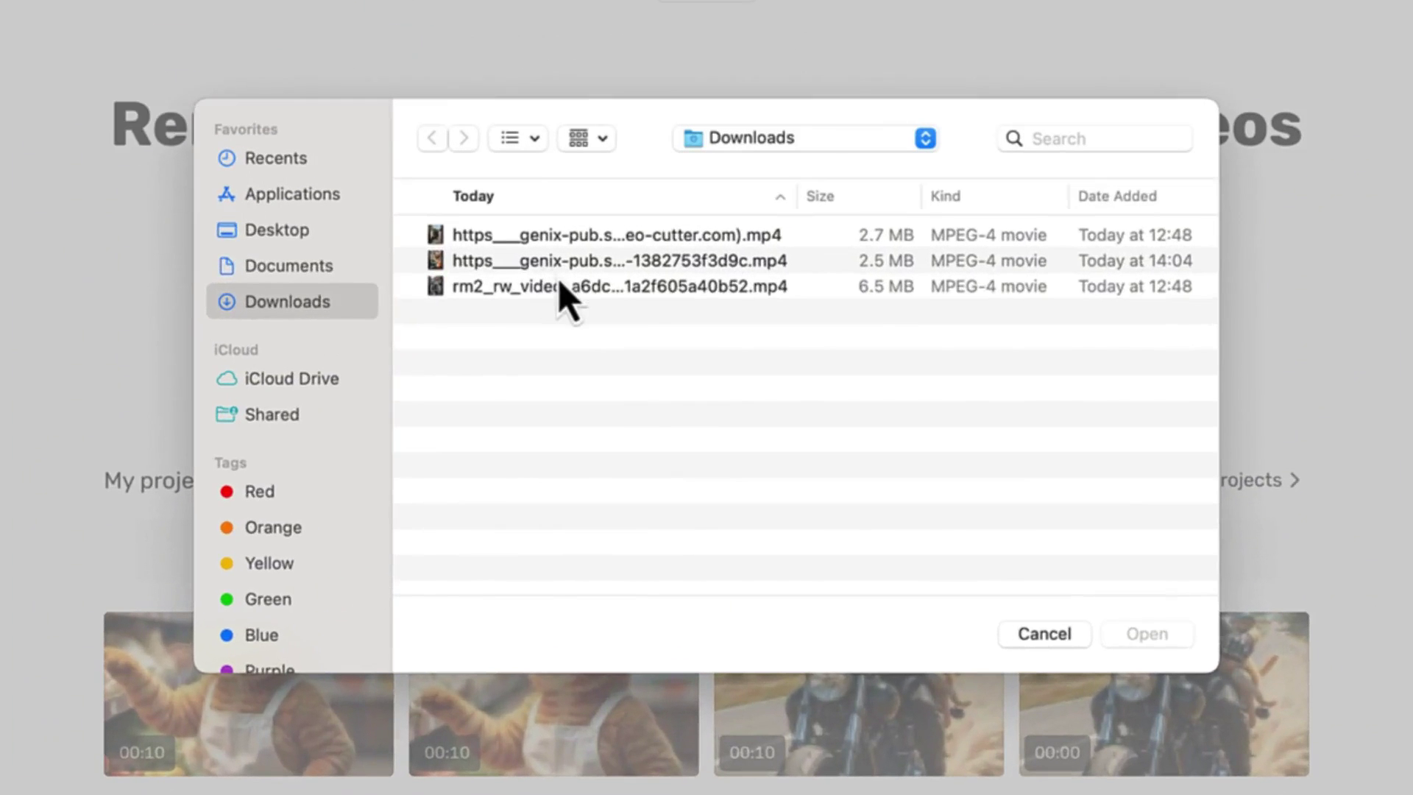
click(616, 406)
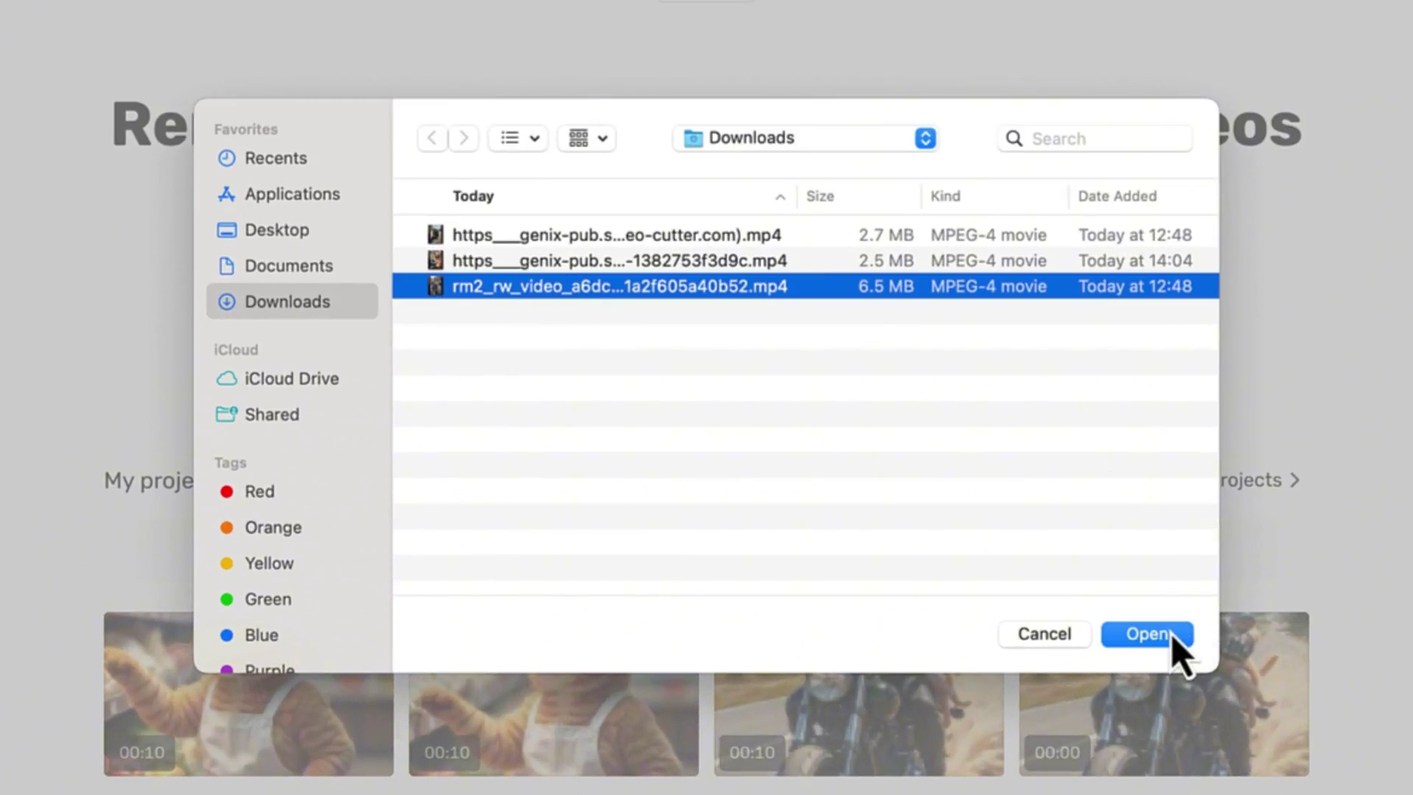
click(879, 259)
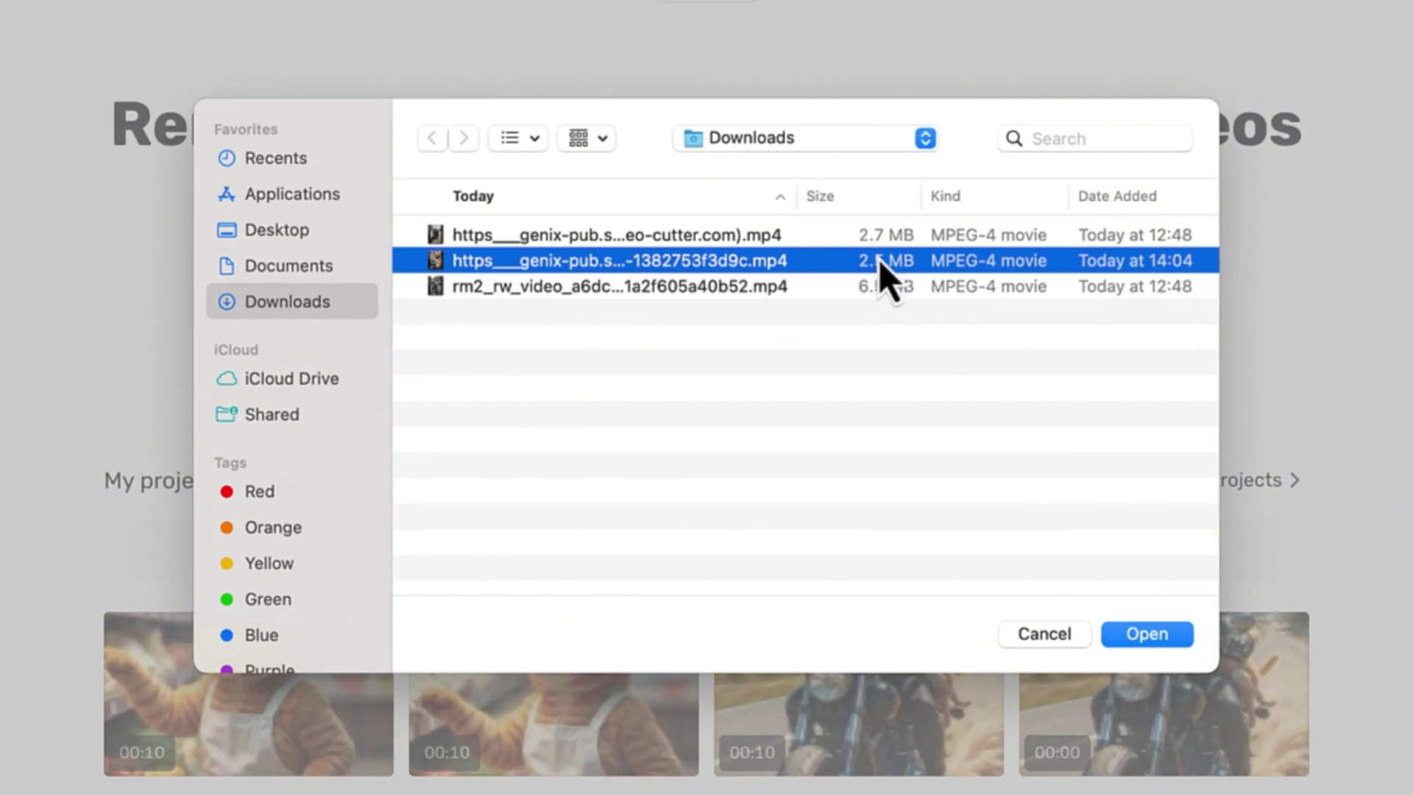
click(1147, 634)
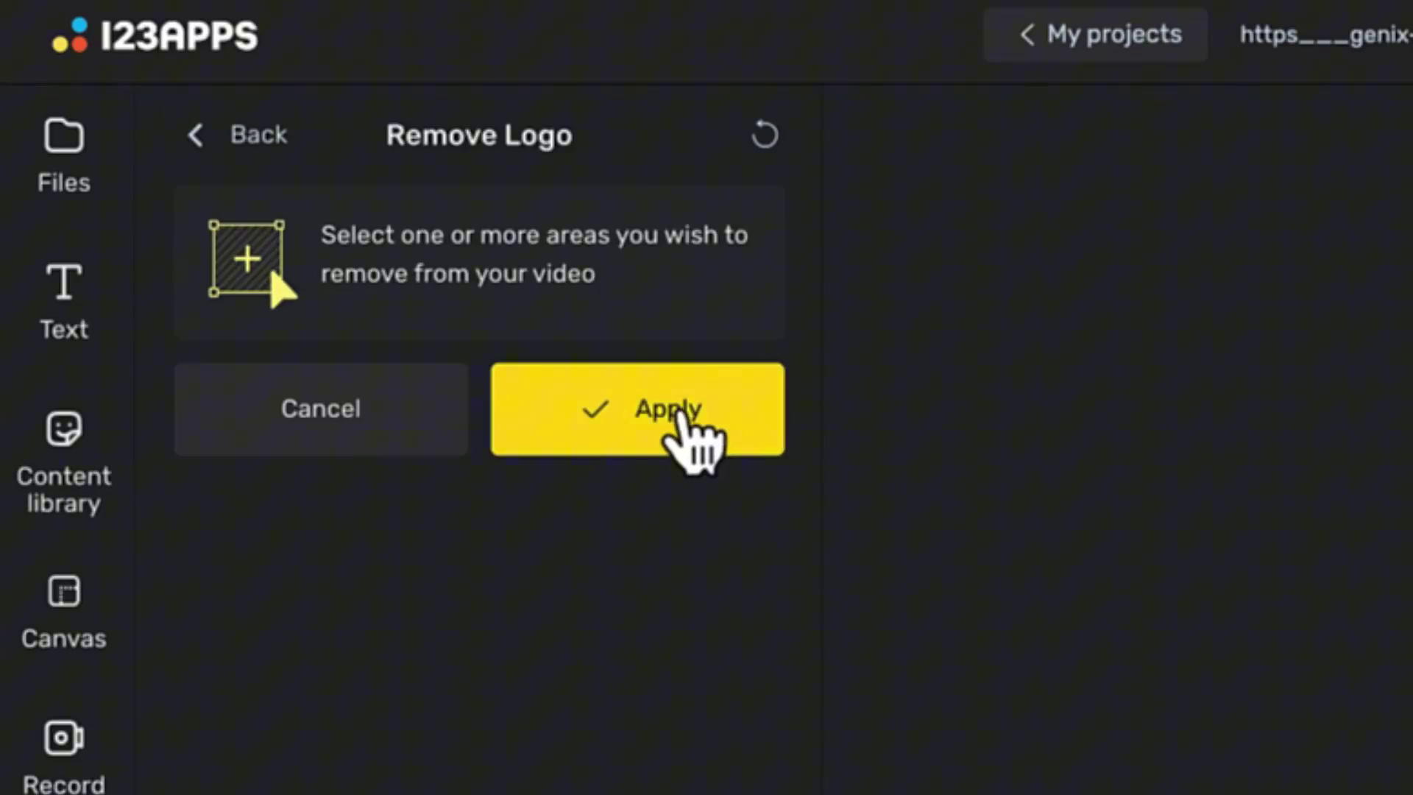
click(350, 292)
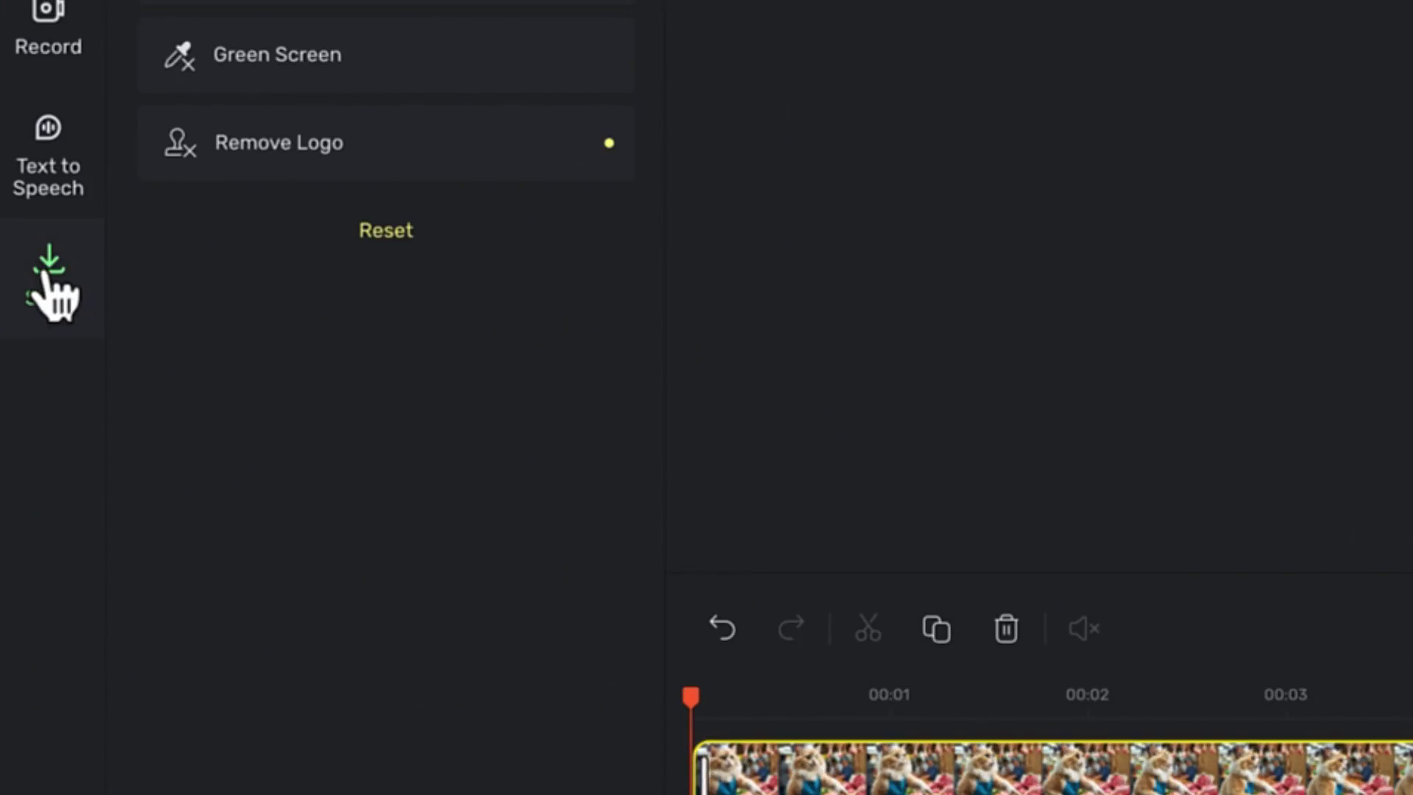
- Export the watermark-free video as a 720p MP4 and confirm the 2.1 MB download finished
click(51, 295)
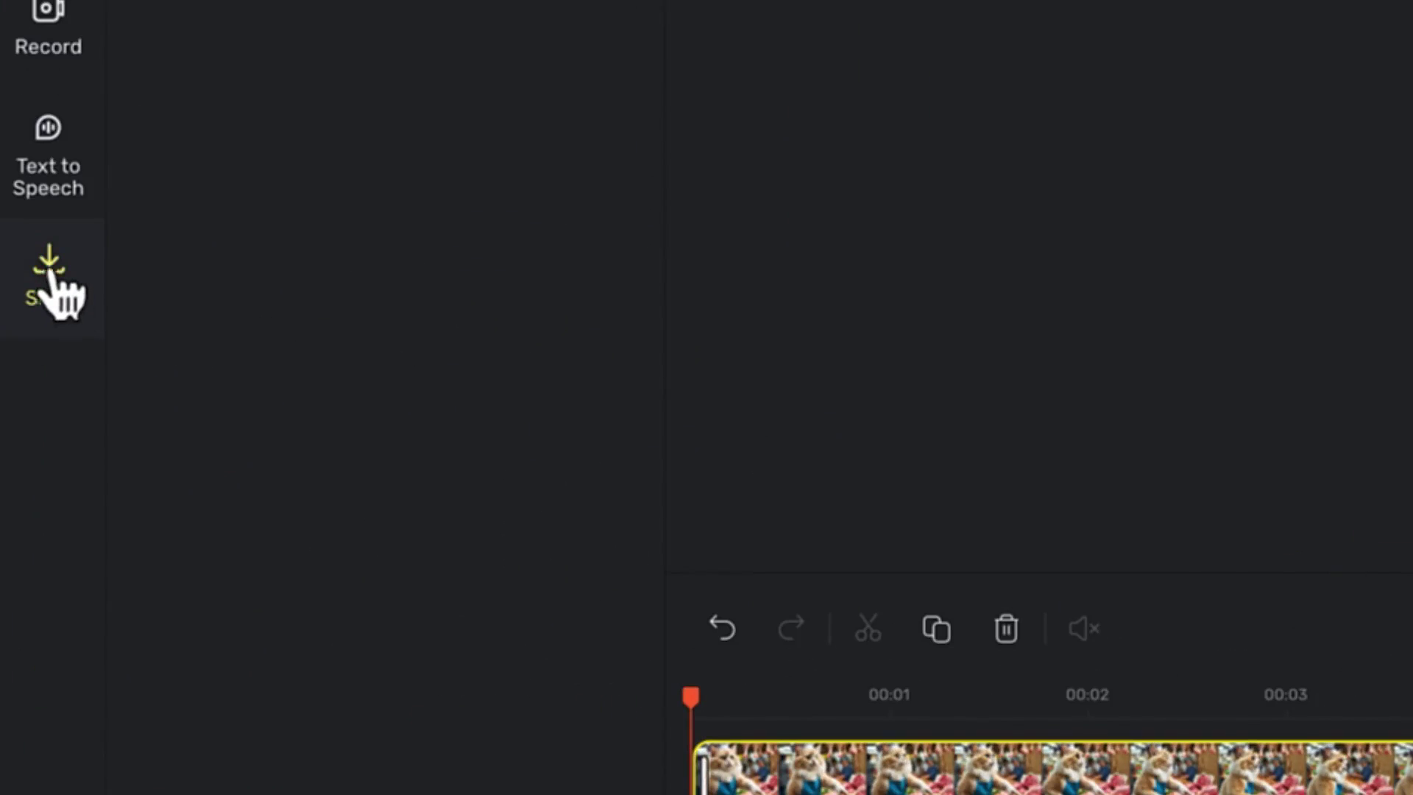
click(389, 458)
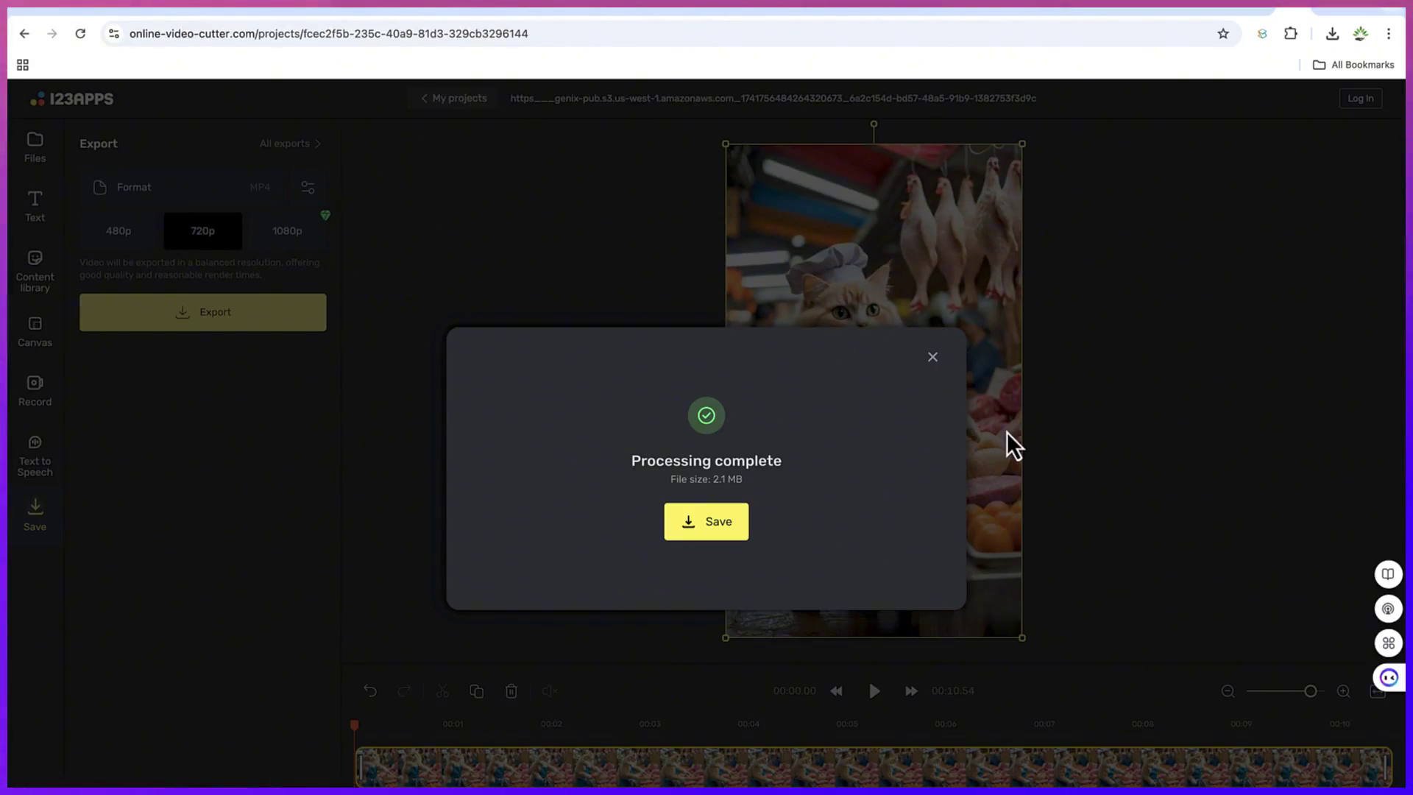
click(719, 528)
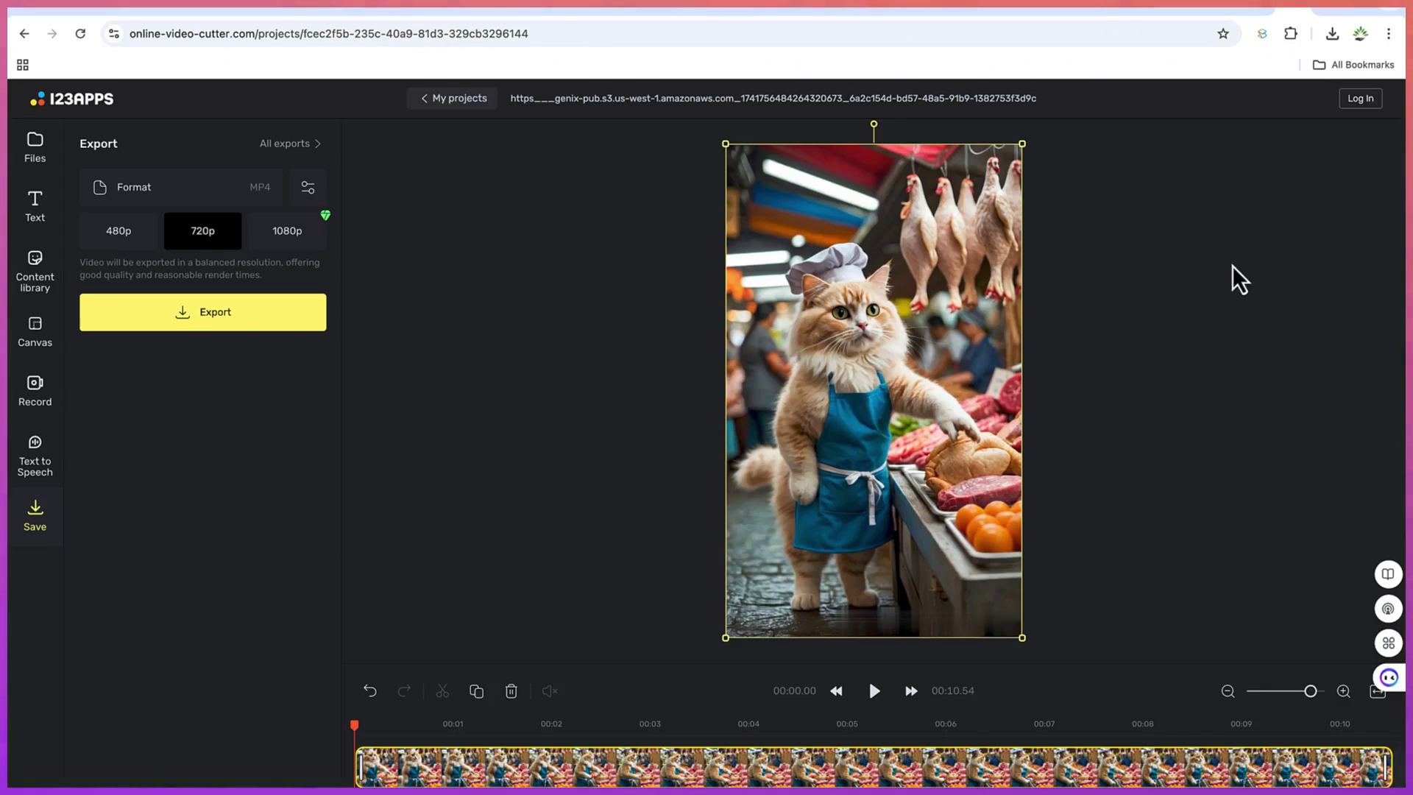
click(1331, 37)
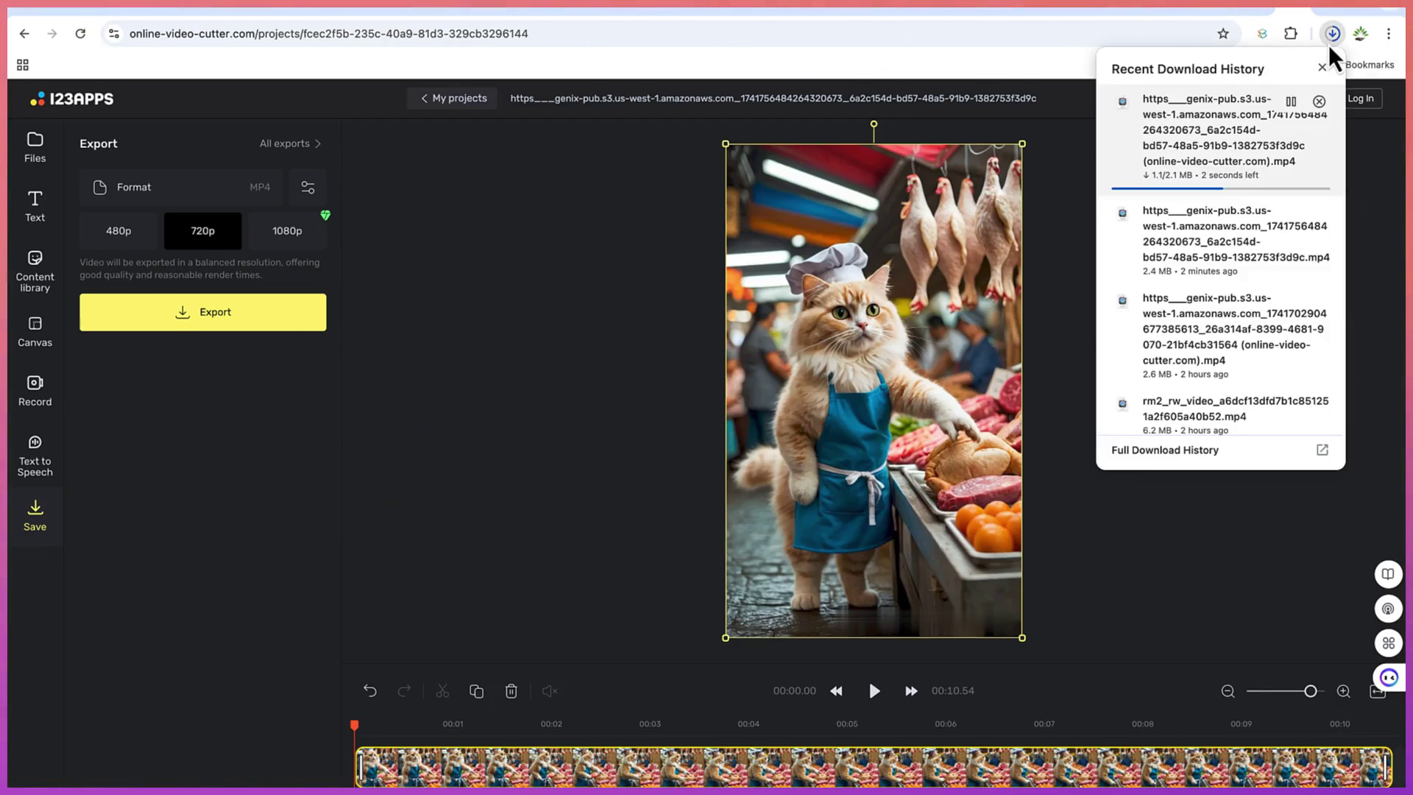
click(1329, 38)
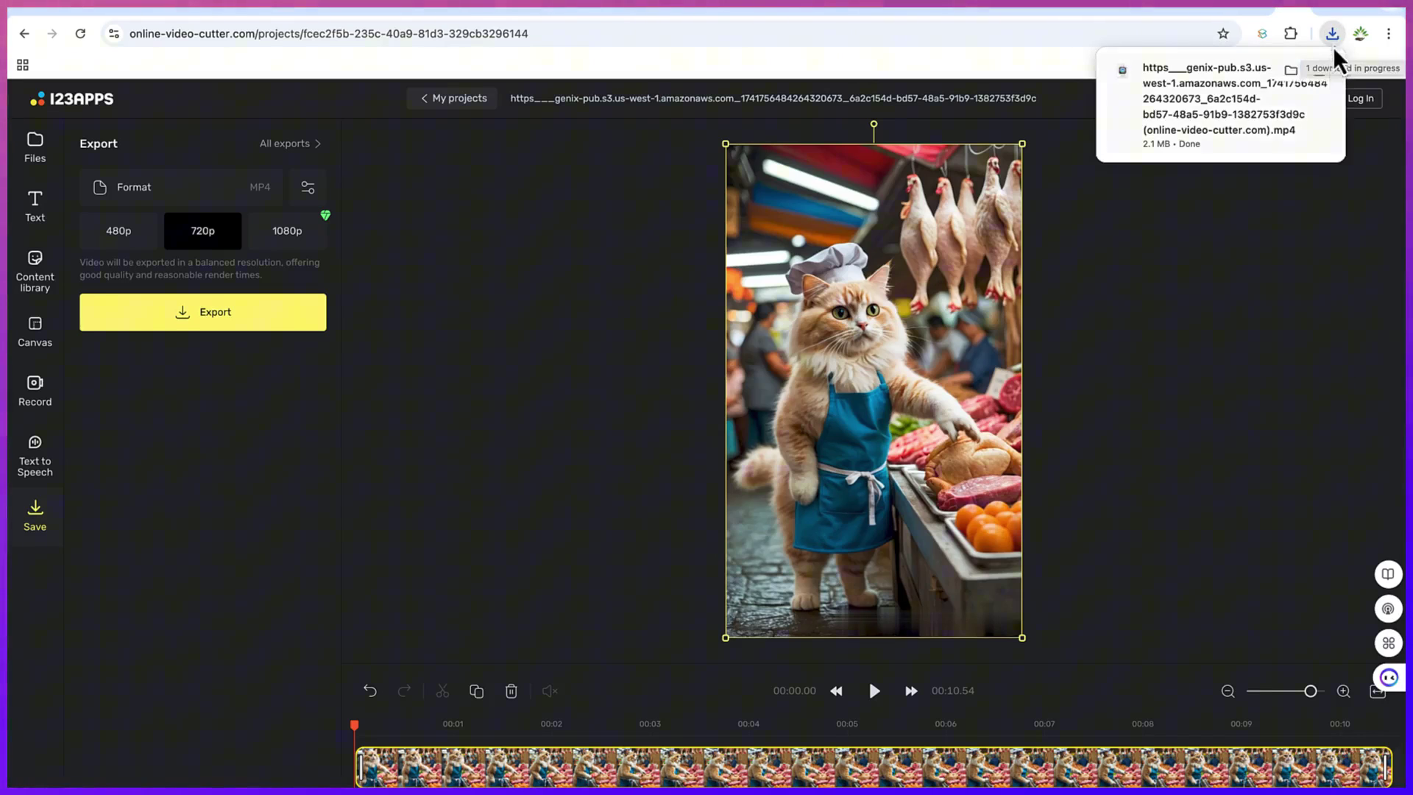
- Open the downloaded watermark-free chef cat video and play it in QuickTime Player
click(1215, 132)
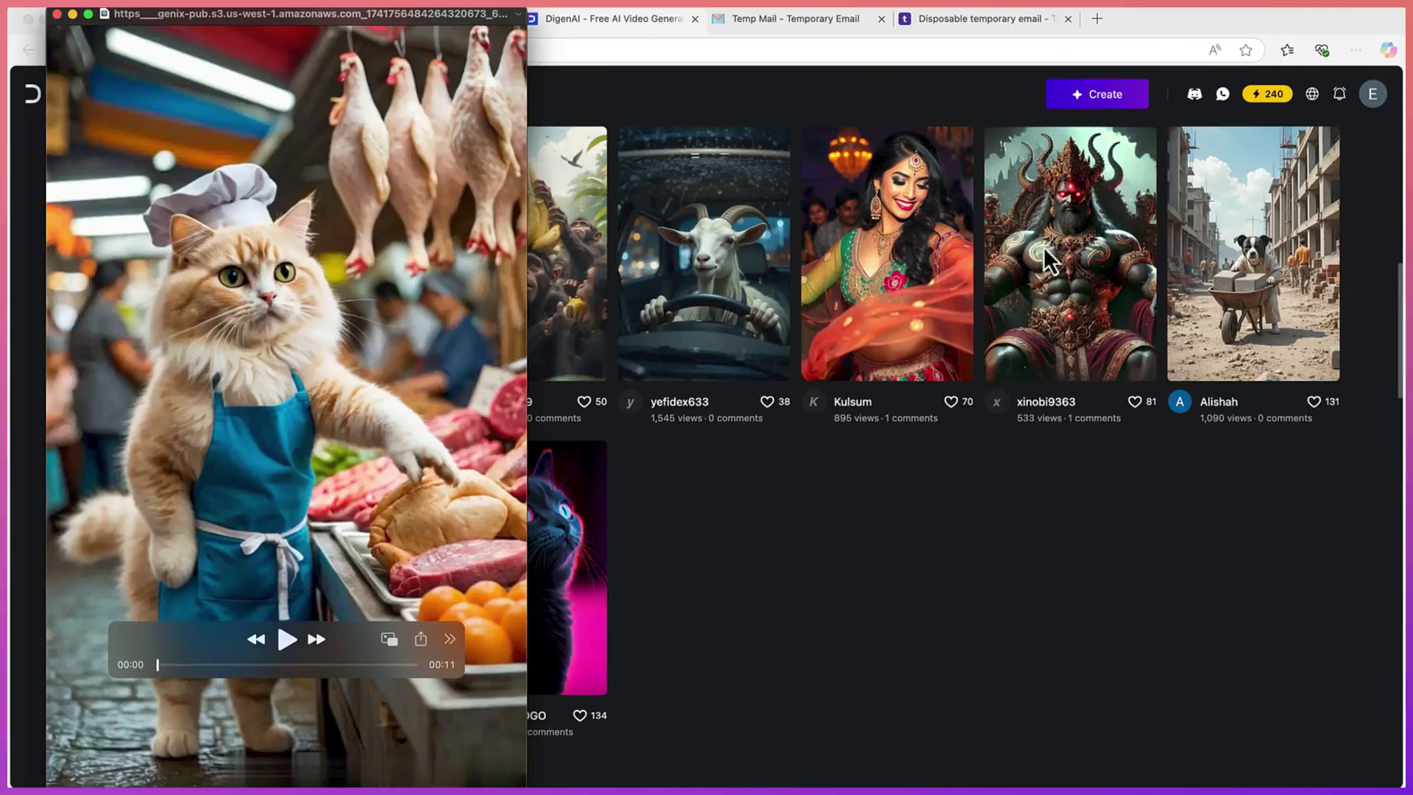
click(285, 638)
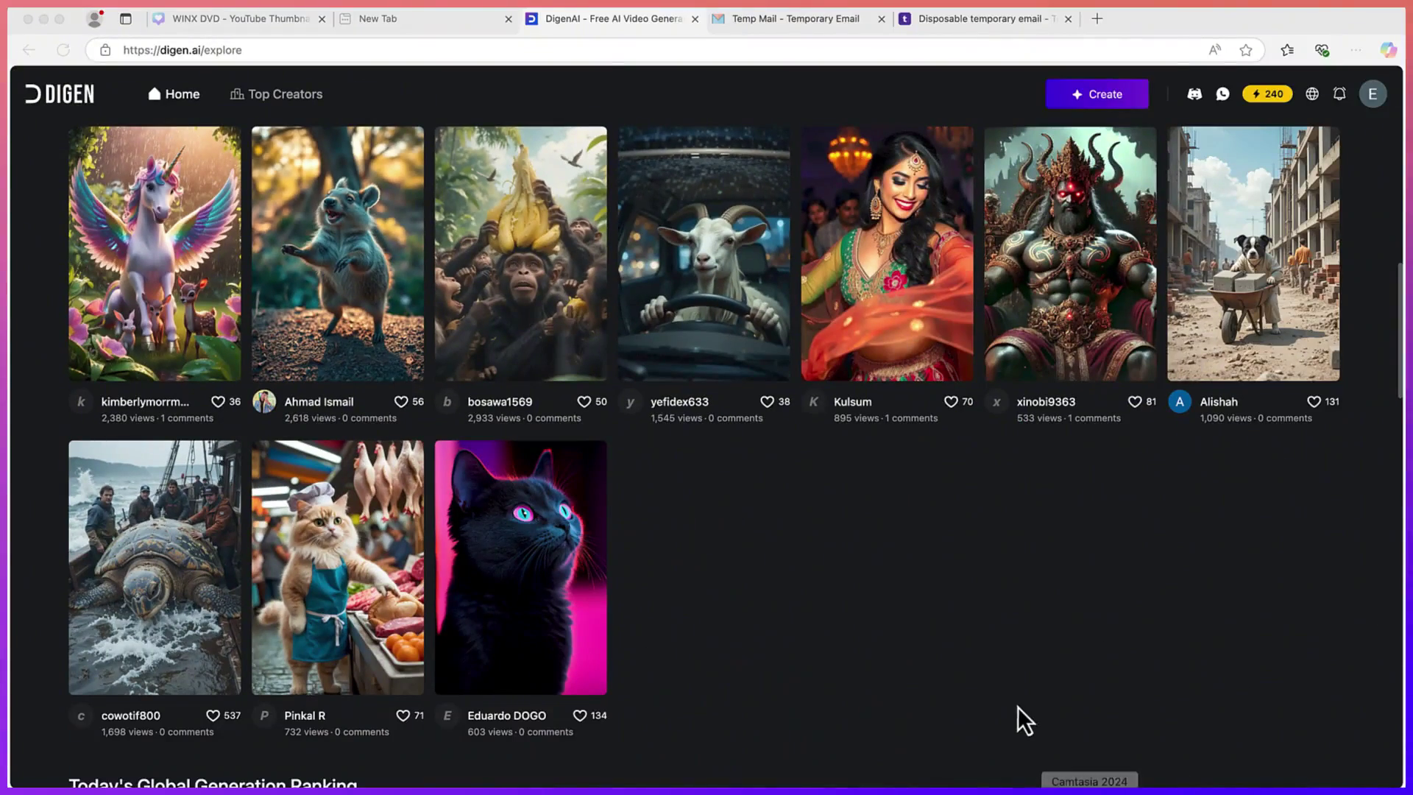
- Scroll up the explore gallery to the 'What is everyone creating' heading
scroll(1023, 717, up, 8)
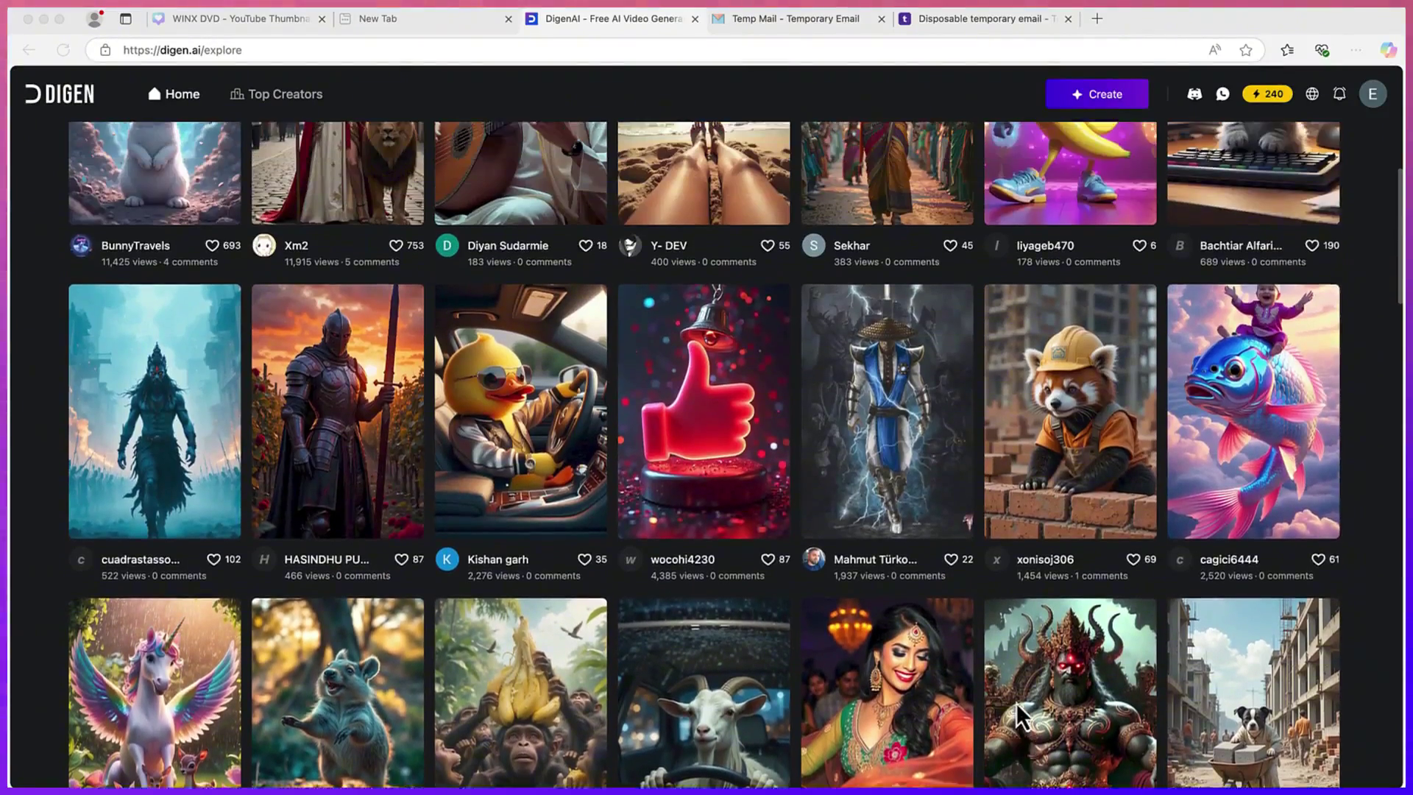
scroll(1022, 717, up, 3)
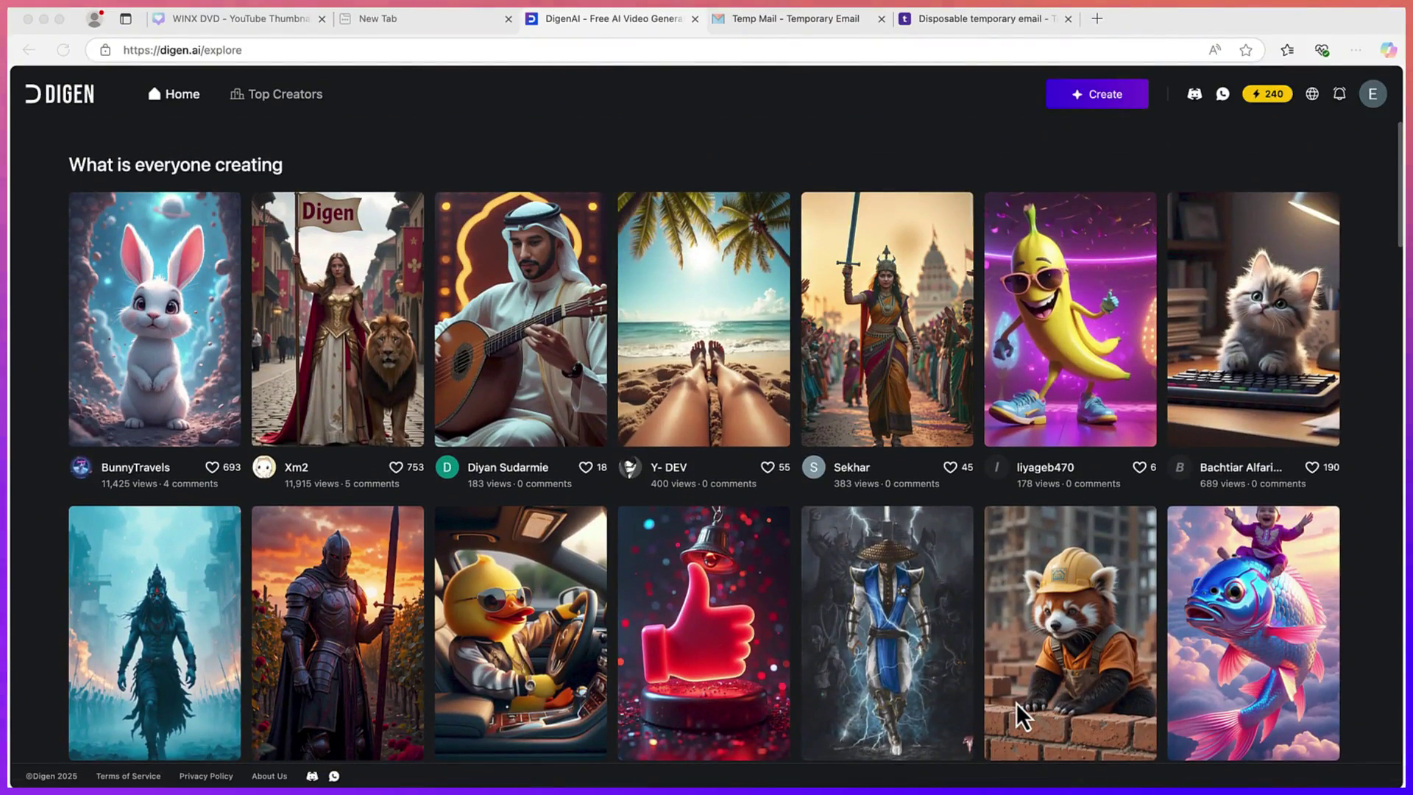